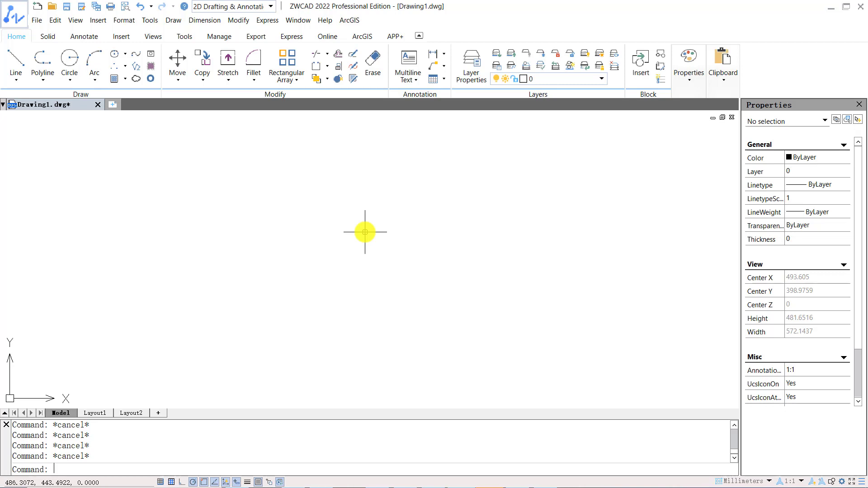
Step: Look through the application menu and the formatting options list without changing anything
click(17, 24)
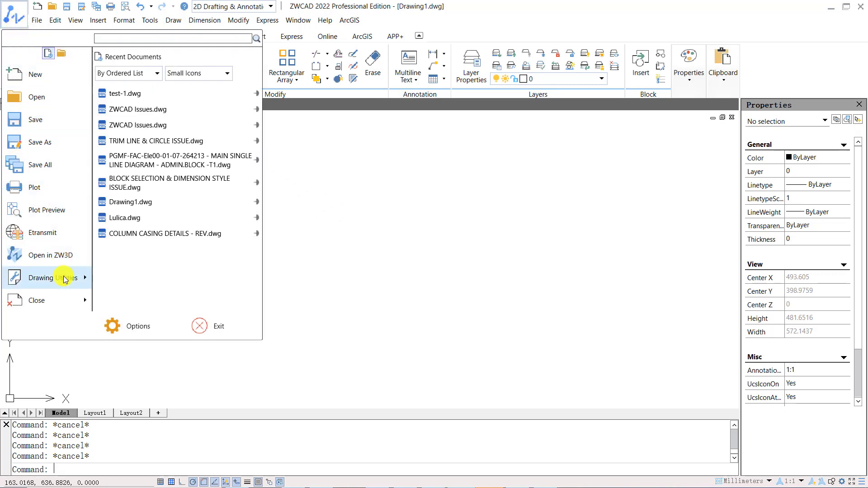
mouse_move(64, 279)
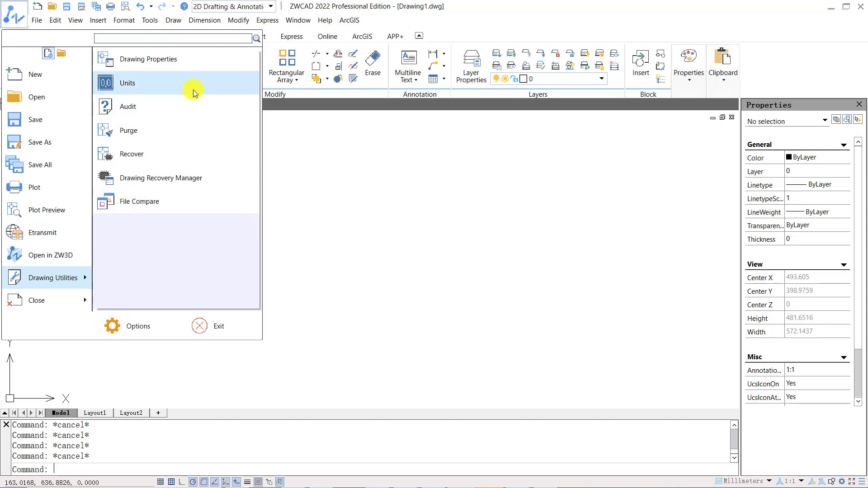
click(333, 178)
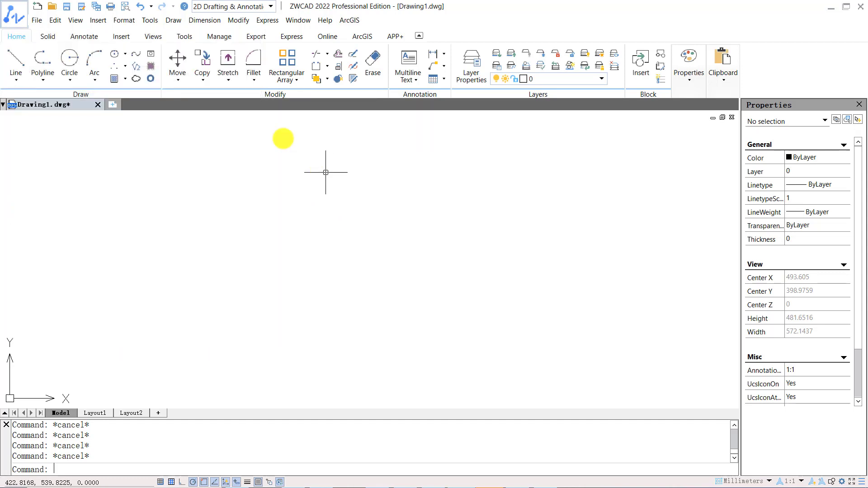
click(124, 20)
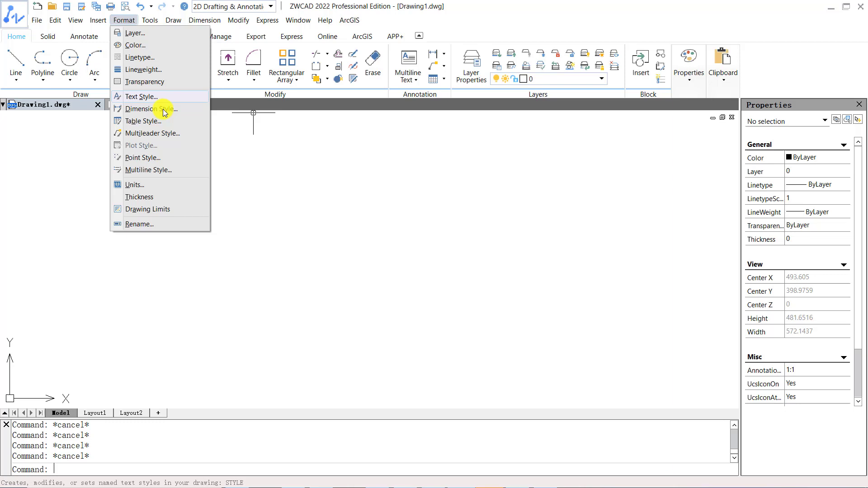
click(283, 223)
Step: Confirm drawing units: Decimal length at 0.0000, Decimal degrees angles, Millimeters insertion scale
text(un)
key(Return)
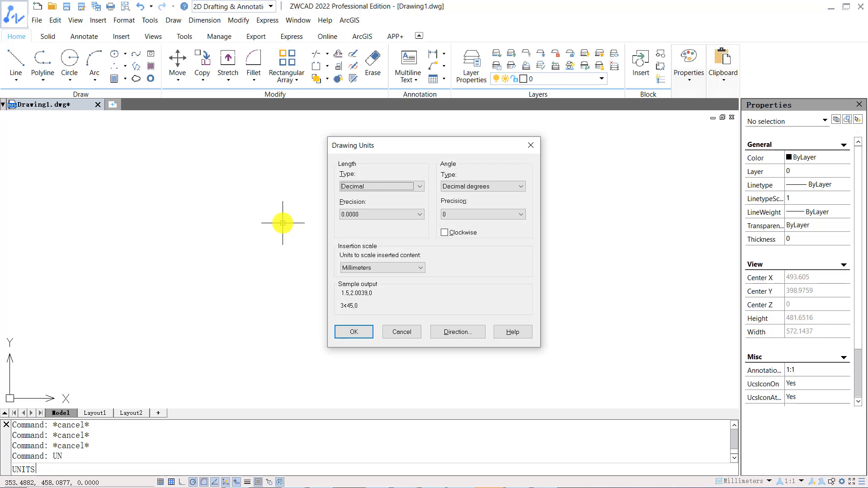
click(419, 186)
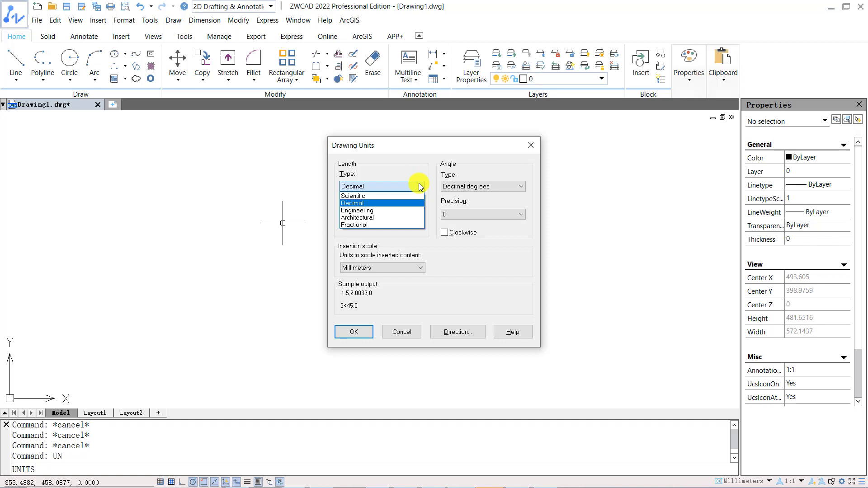
click(419, 185)
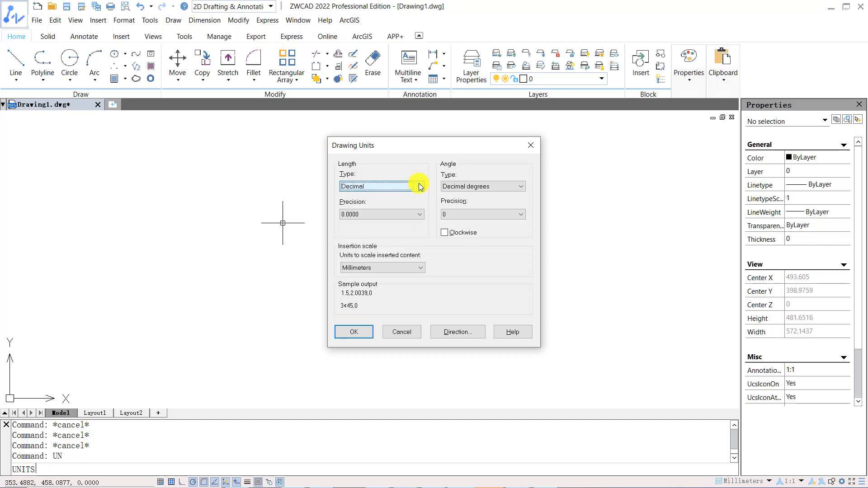
click(418, 215)
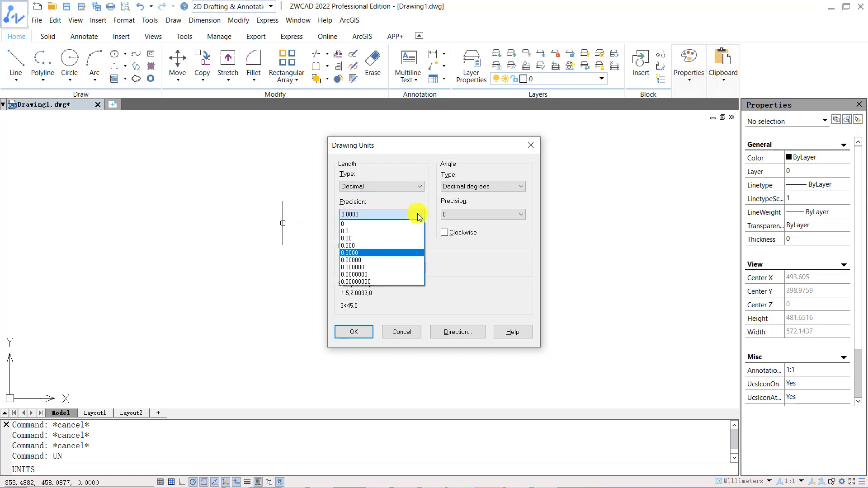
click(418, 216)
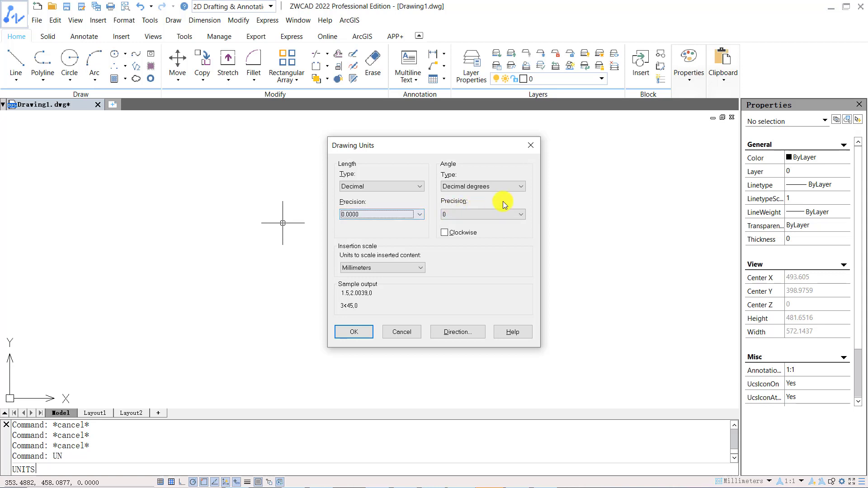
click(524, 191)
click(524, 190)
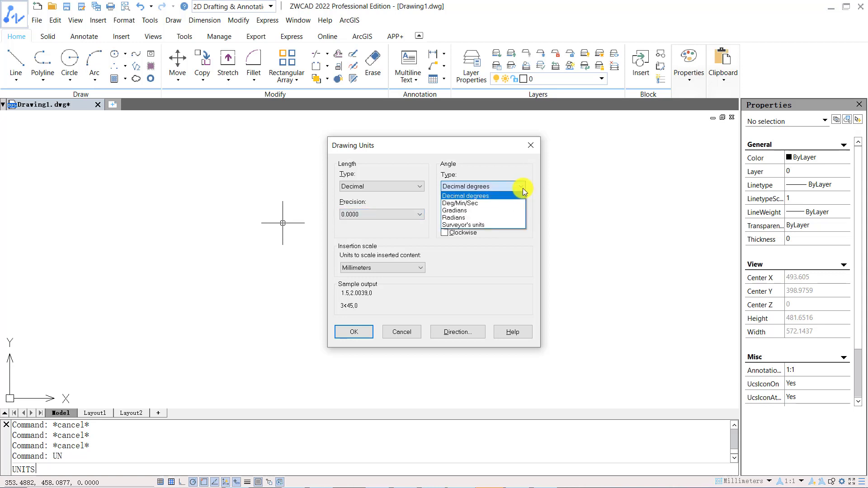
click(523, 188)
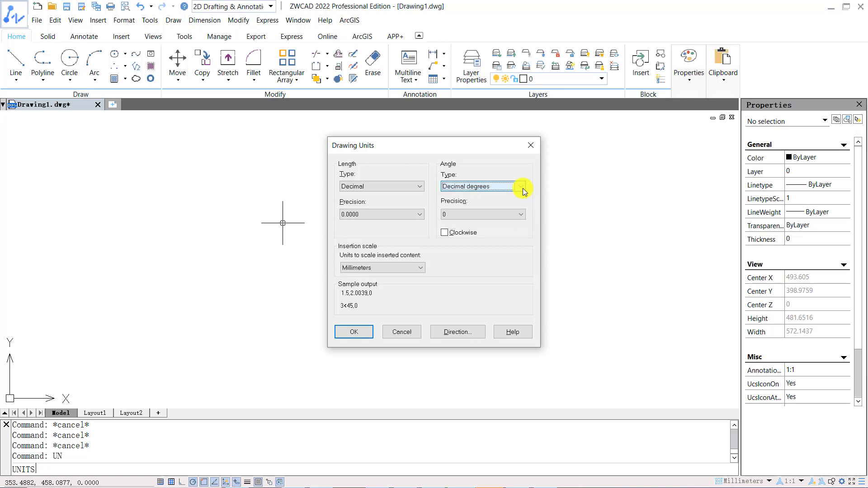
click(421, 267)
click(422, 268)
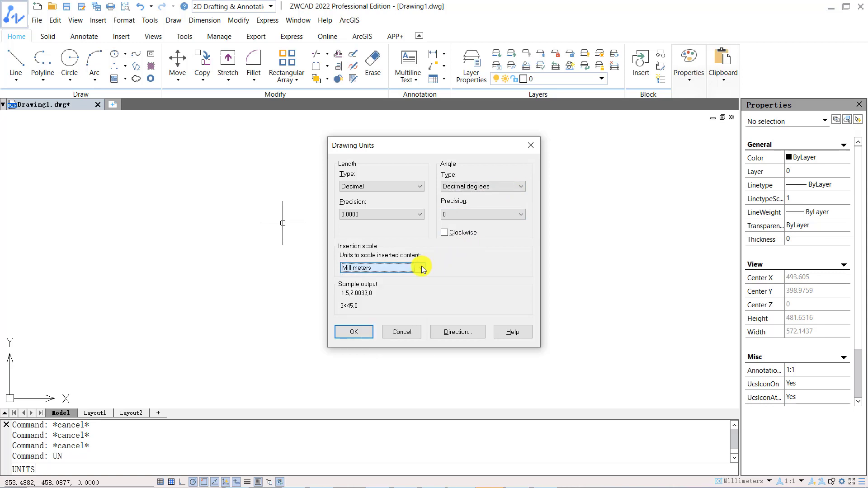
click(354, 332)
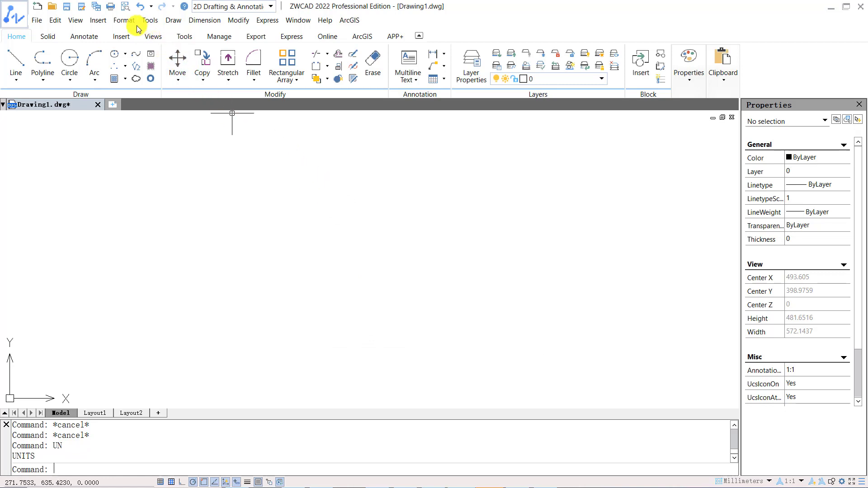
Step: Open the Layer Properties Manager with LA and add five new layers
click(124, 20)
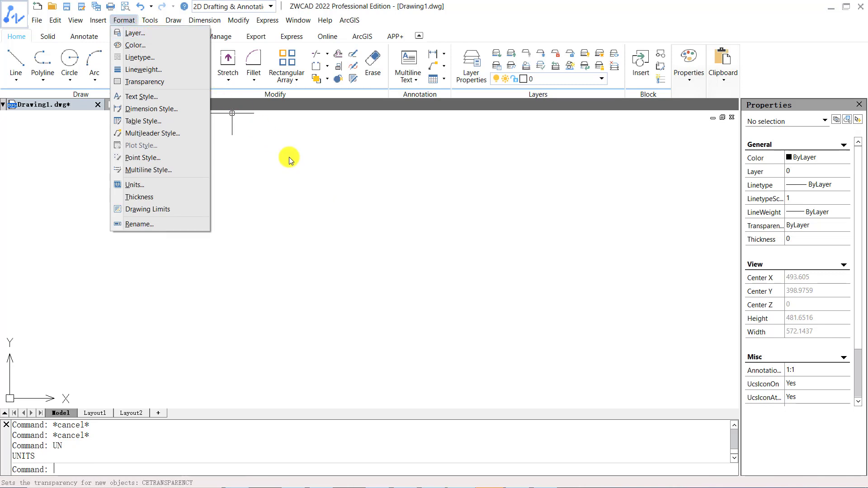
click(315, 180)
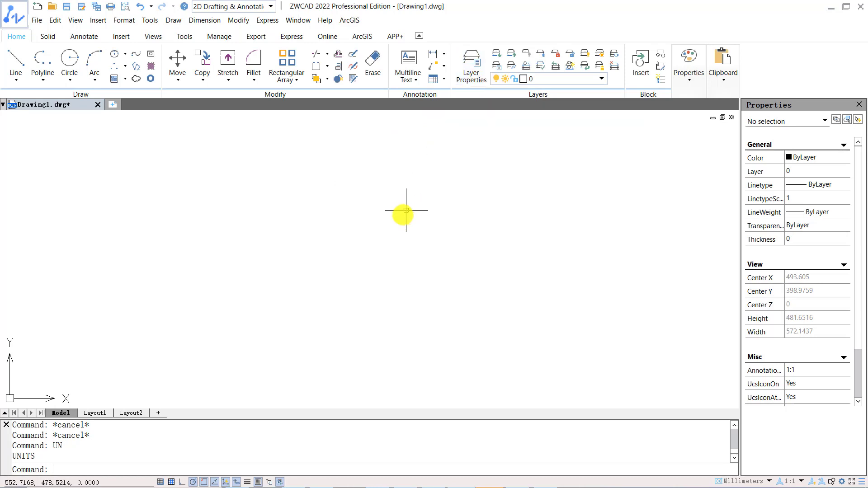
text(la)
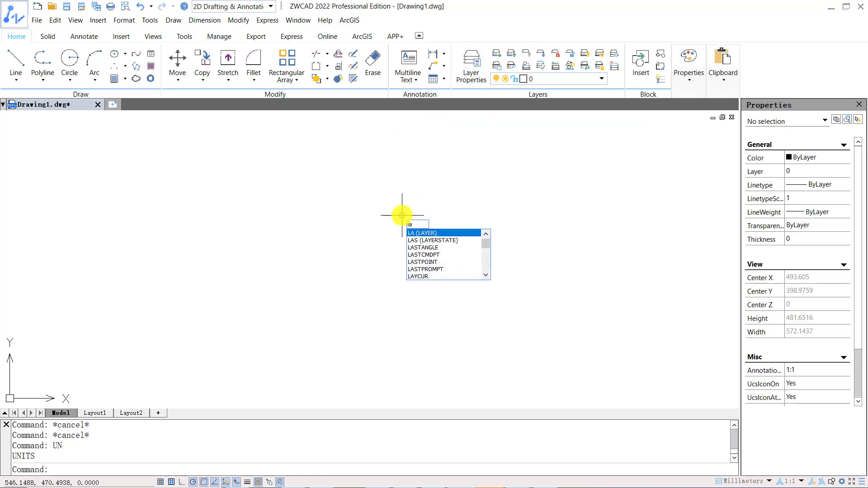
key(Return)
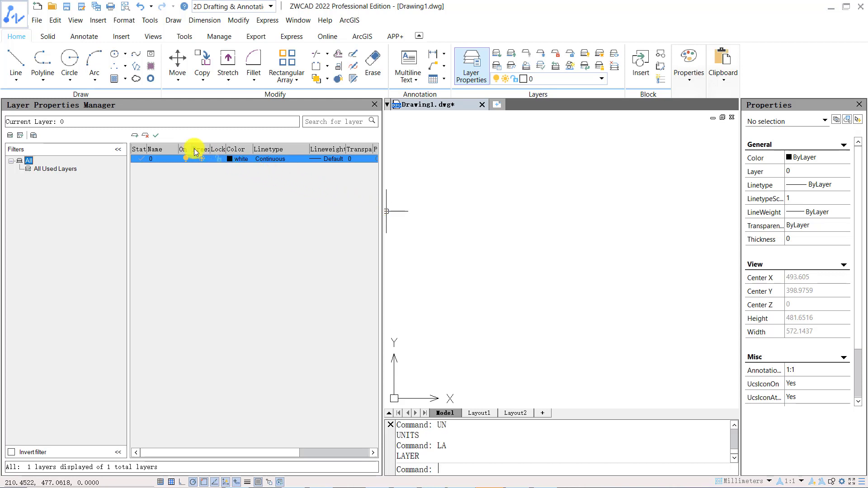
click(136, 137)
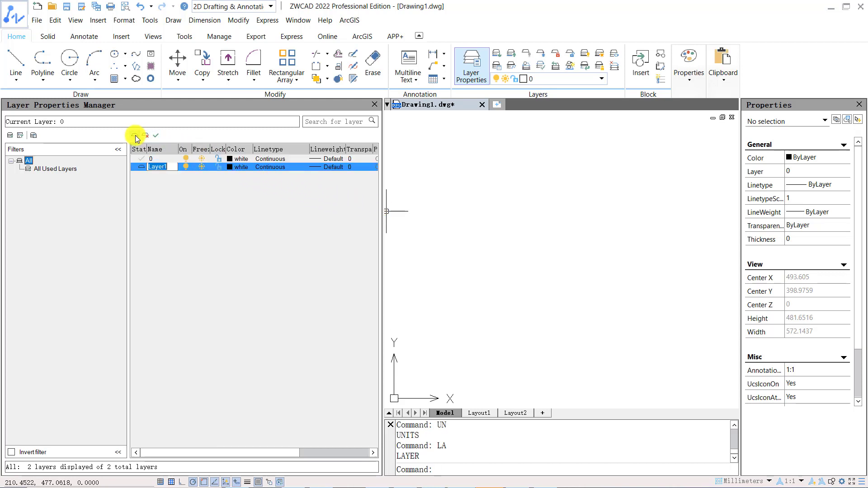
click(135, 137)
click(136, 137)
click(136, 137)
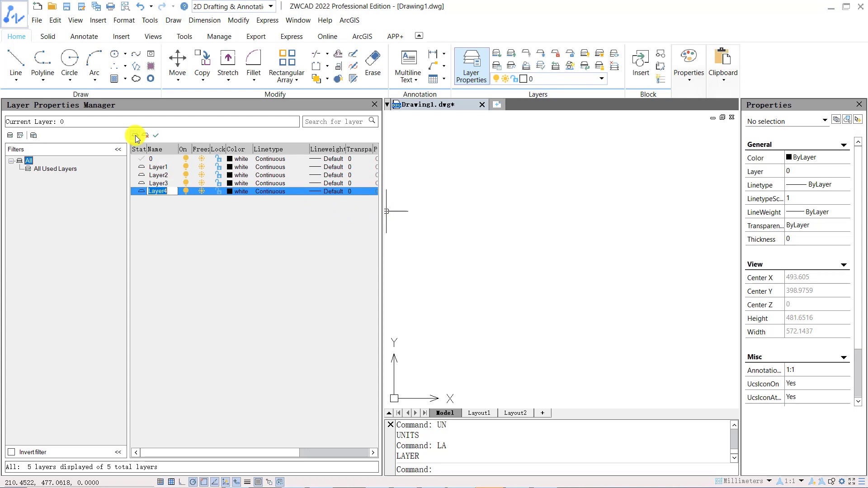
click(135, 136)
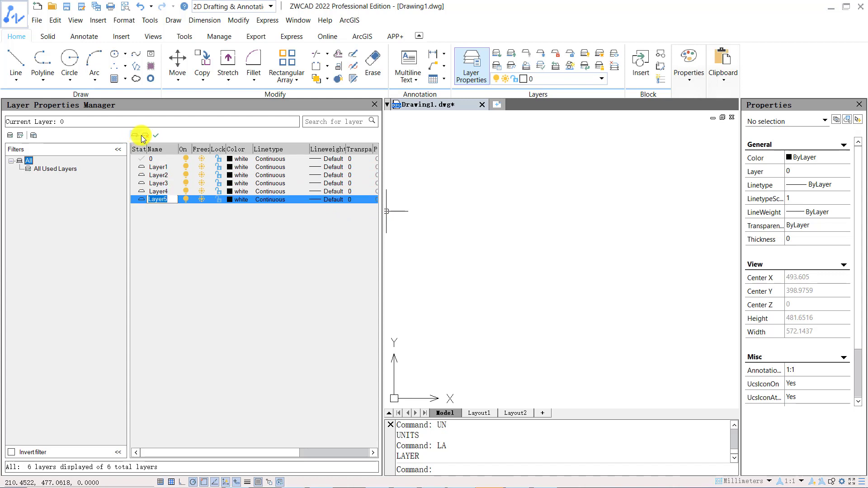
Step: Delete the extra Layer5 and Layer4, and make Layer3 the current layer
click(146, 136)
click(146, 135)
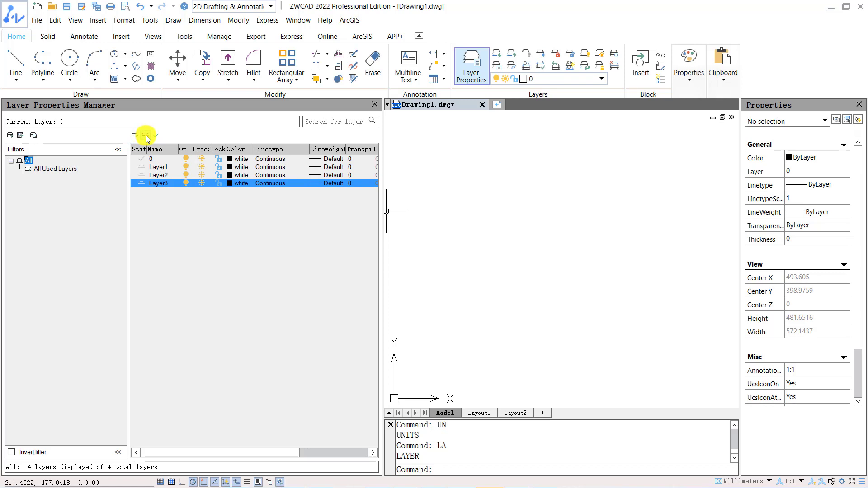
click(156, 137)
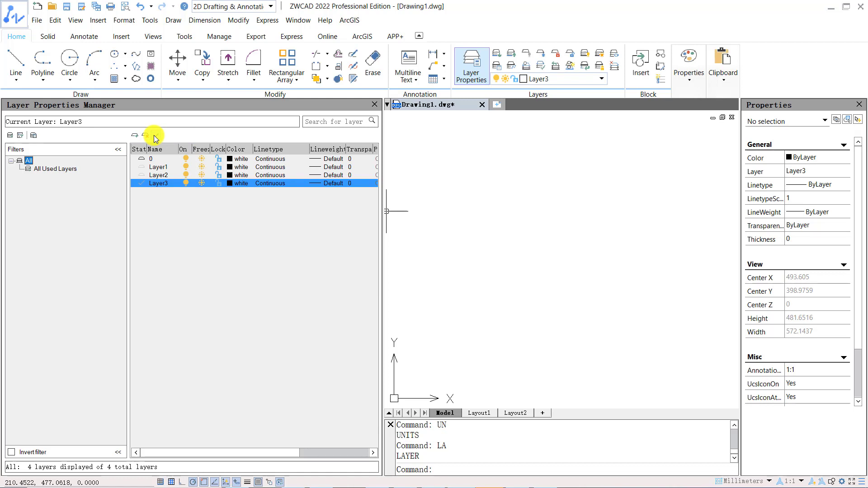
Step: Make Layer2 current and draw a horizontal line
double_click(160, 175)
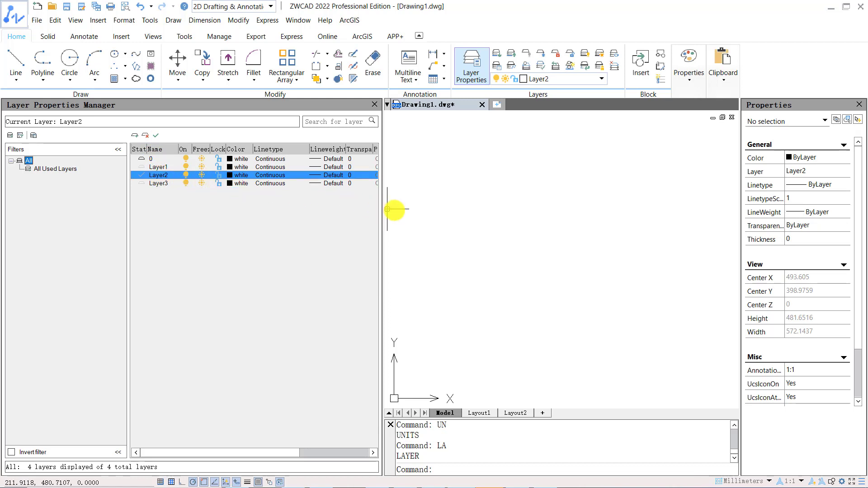
text(L)
key(Return)
click(421, 216)
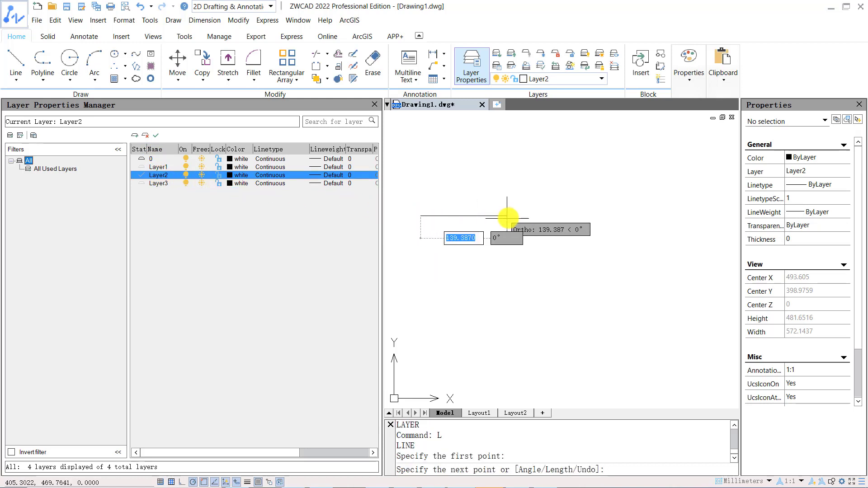
click(511, 216)
key(Escape)
Step: Draw a rectangle below the line with REC
text(REC)
key(Return)
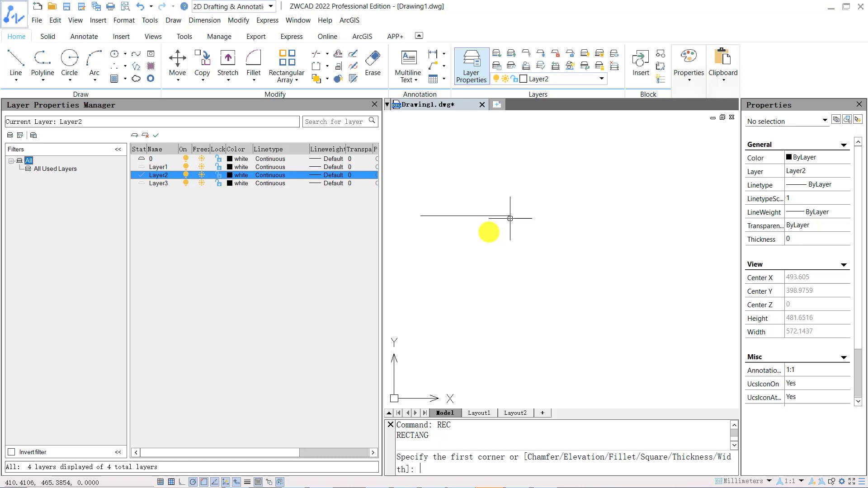
click(435, 247)
click(498, 318)
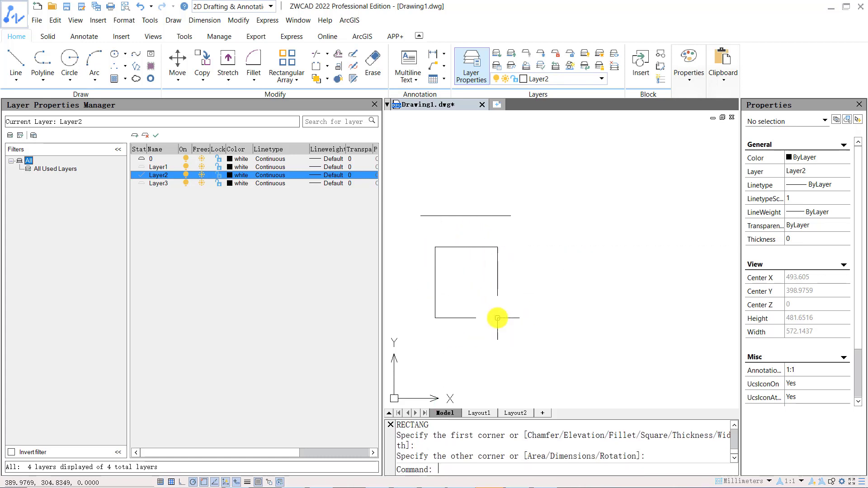
Step: Select the rectangle and reassign it to Layer3 in the Properties palette
click(477, 281)
click(417, 267)
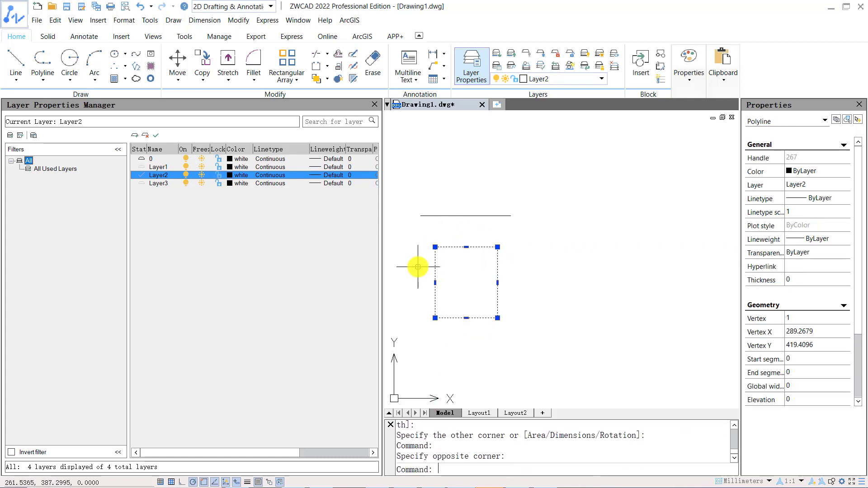
click(601, 80)
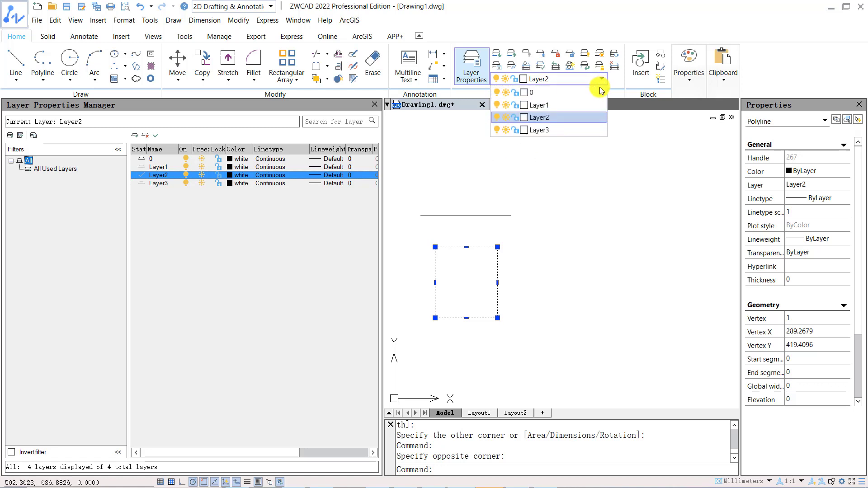
click(591, 105)
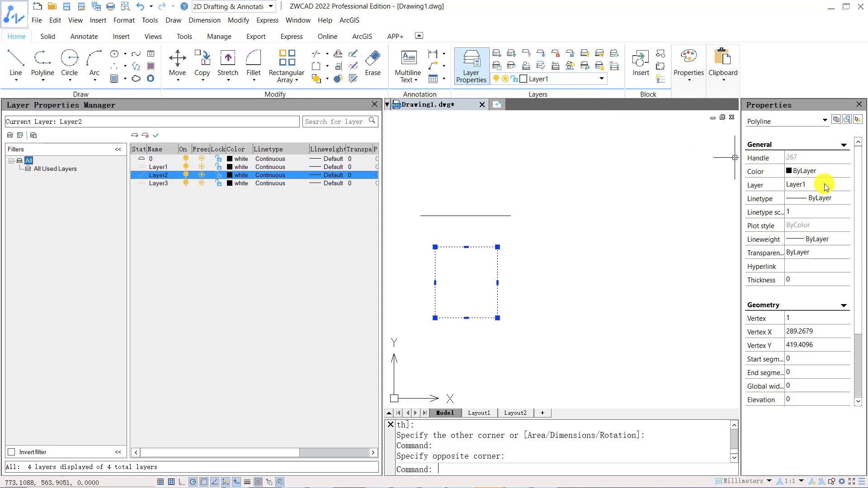
click(846, 190)
click(845, 188)
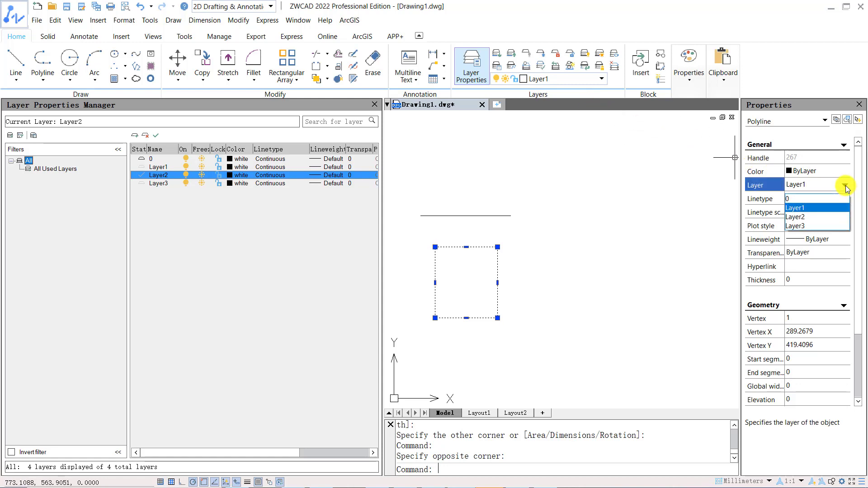
click(826, 224)
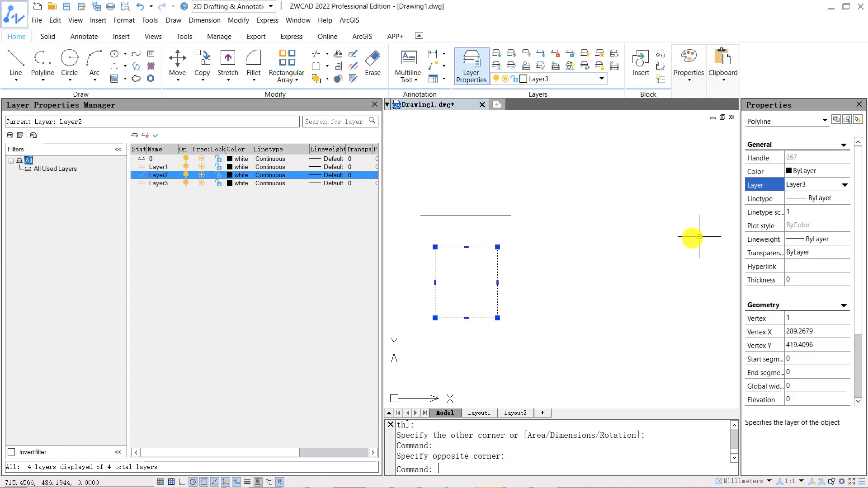
key(Escape)
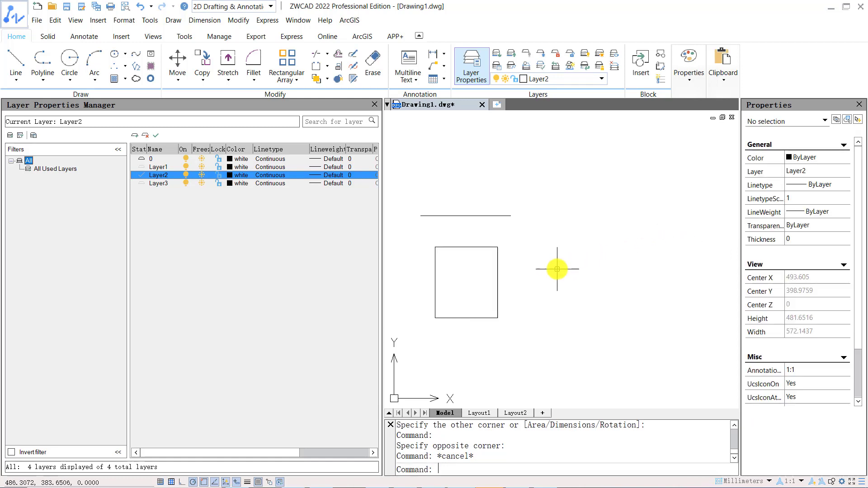
Step: Give Layer3 red colour 10 and the DASHED2 linetype, then lock it
click(230, 184)
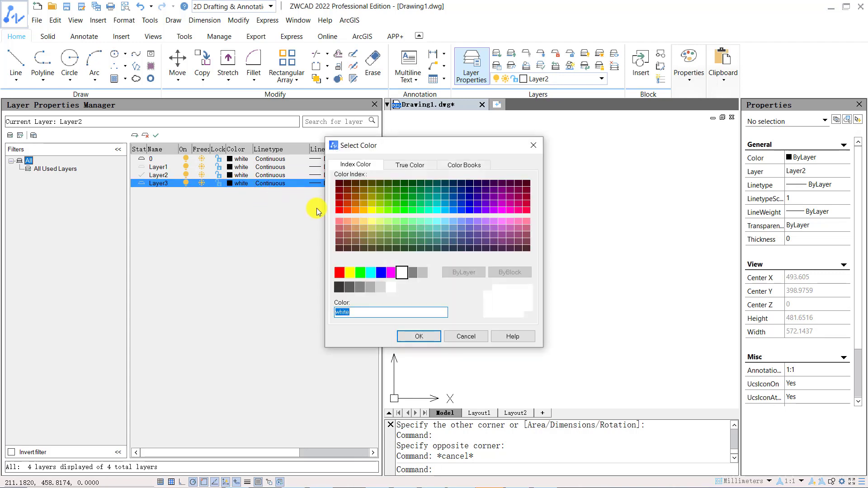
click(340, 211)
click(411, 337)
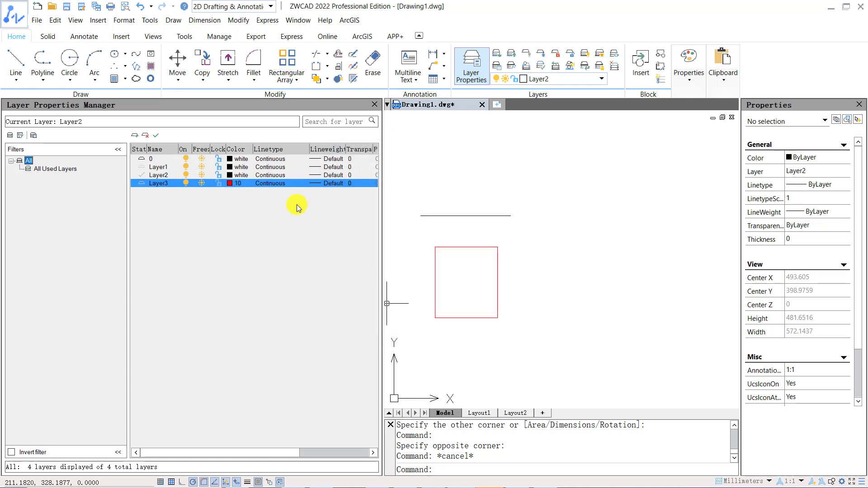
click(282, 185)
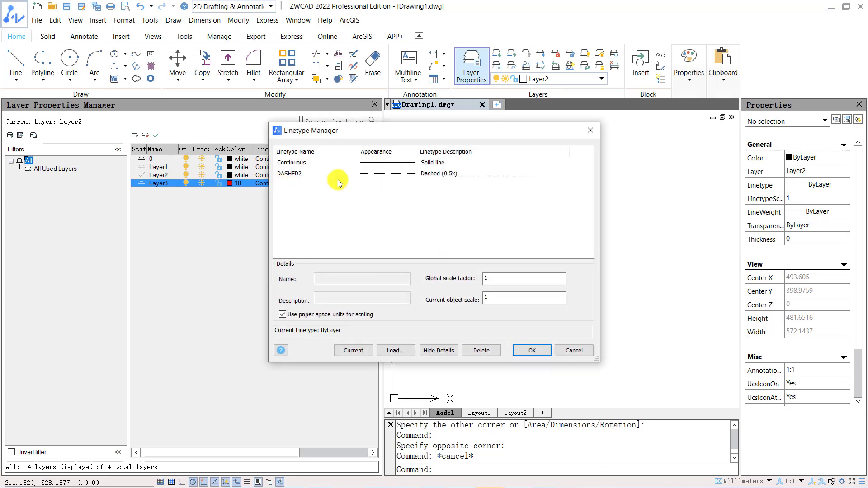
click(383, 174)
click(517, 352)
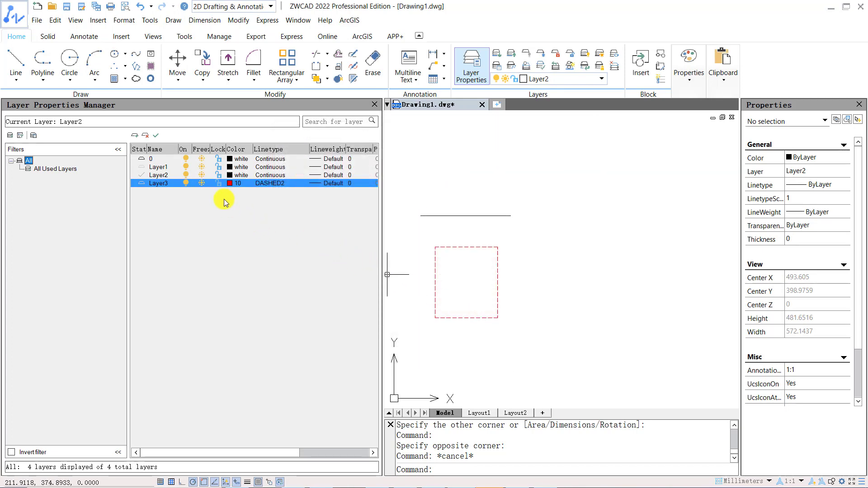
click(220, 184)
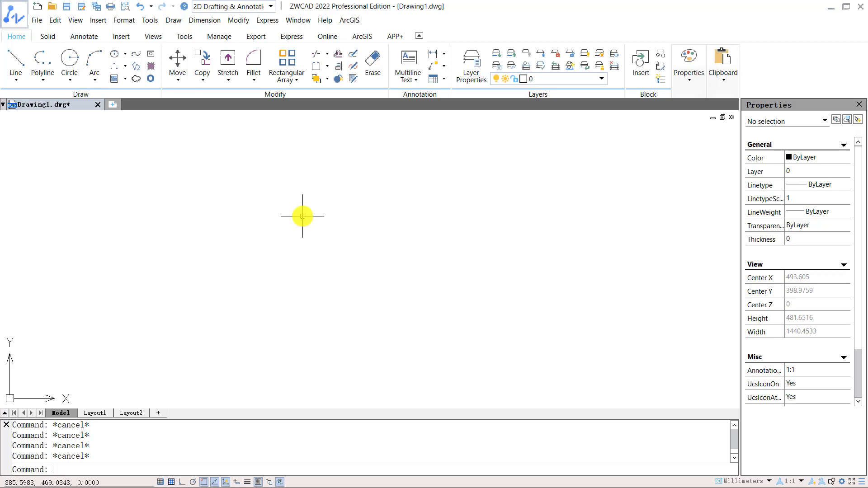
click(182, 20)
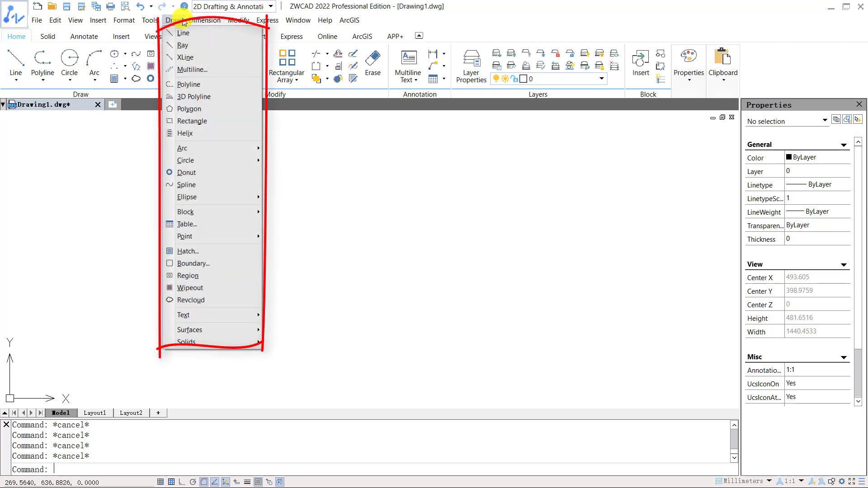
click(319, 248)
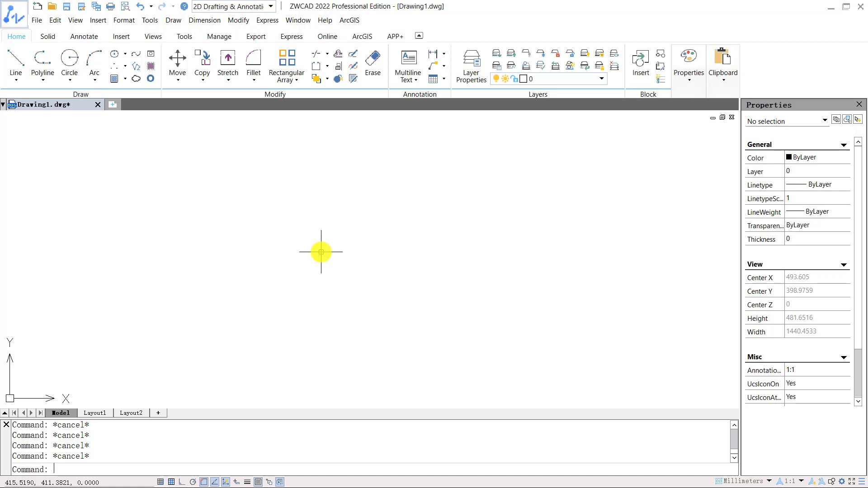
Step: Draw a horizontal line with the L command
text(L)
key(Return)
click(248, 157)
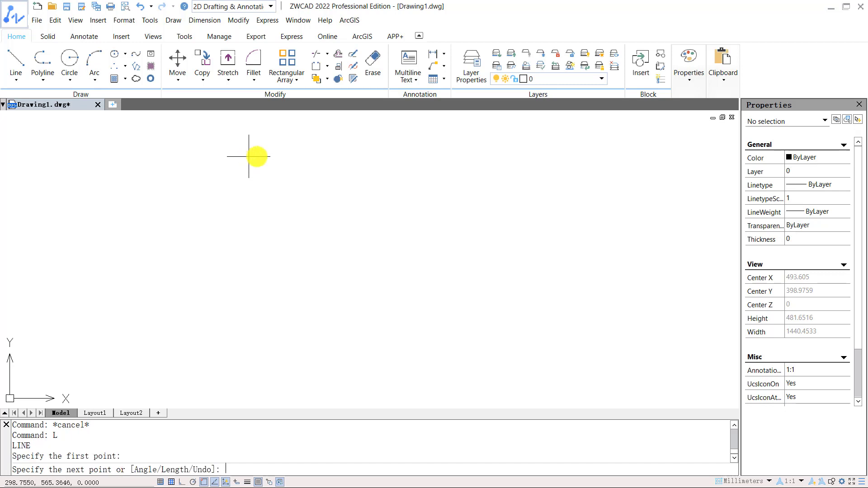
click(341, 156)
key(Escape)
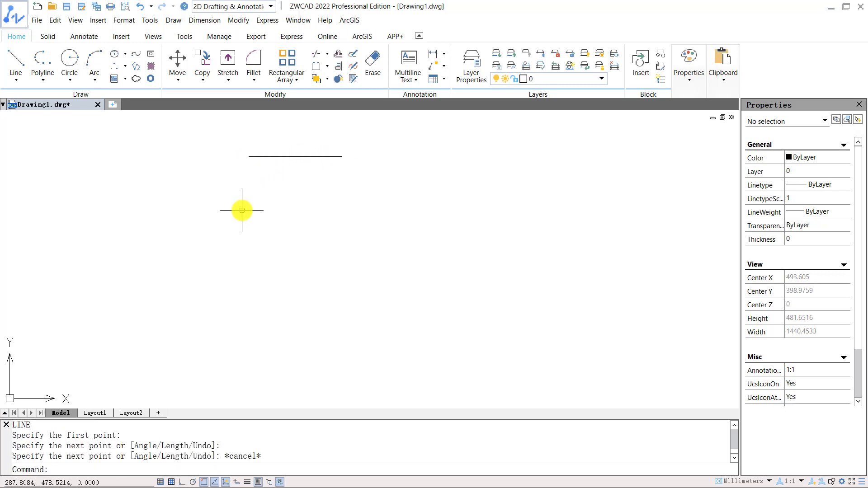
Step: Draw an L-shaped polyline with a horizontal and a downward segment
text(pl)
key(Return)
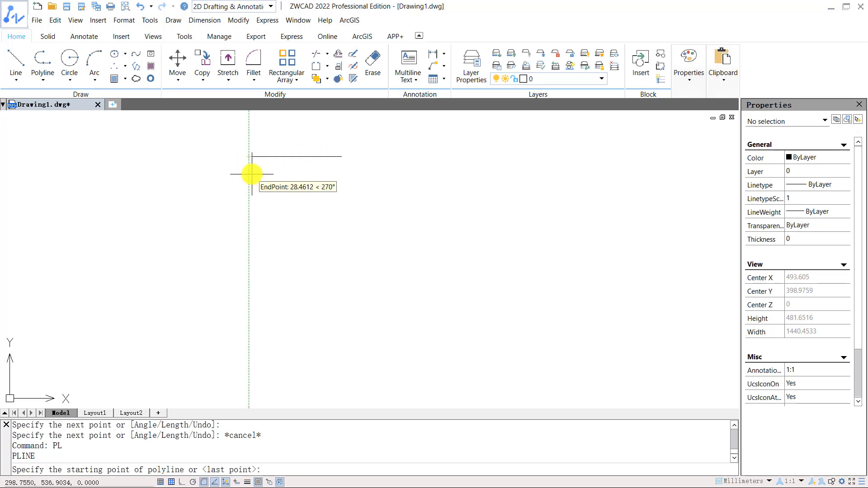
click(248, 174)
click(324, 175)
click(317, 221)
key(Escape)
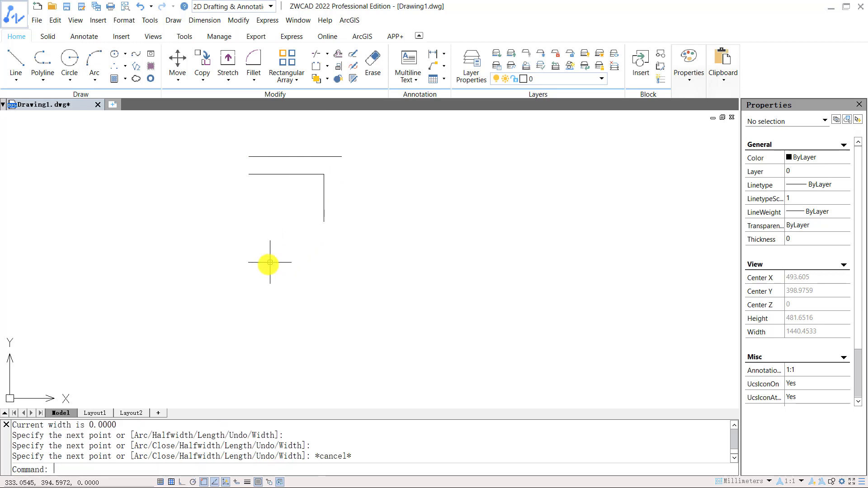
Step: Draw a three-point arc below the polyline
text(a)
key(Return)
click(261, 271)
click(320, 264)
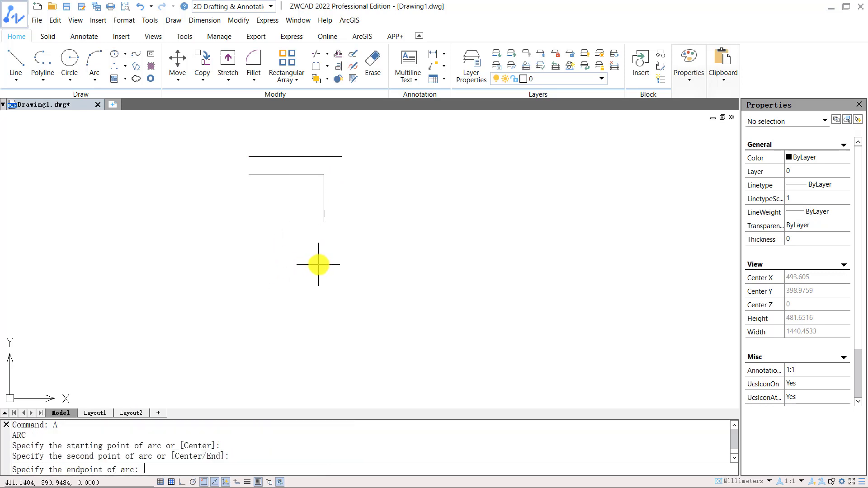
click(339, 304)
Step: Draw a large circle to the right of the other shapes
text(C)
key(Return)
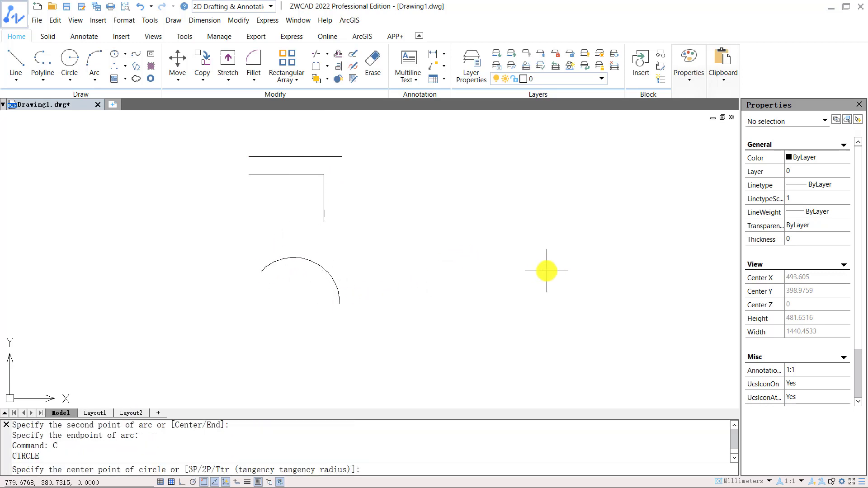
click(546, 271)
click(615, 323)
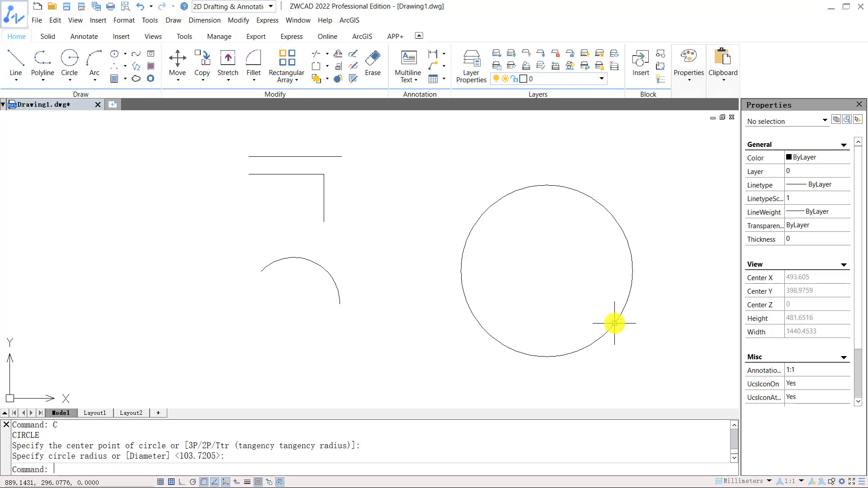
Step: Draw a square with one corner at the circle's centre
text(REC)
key(Return)
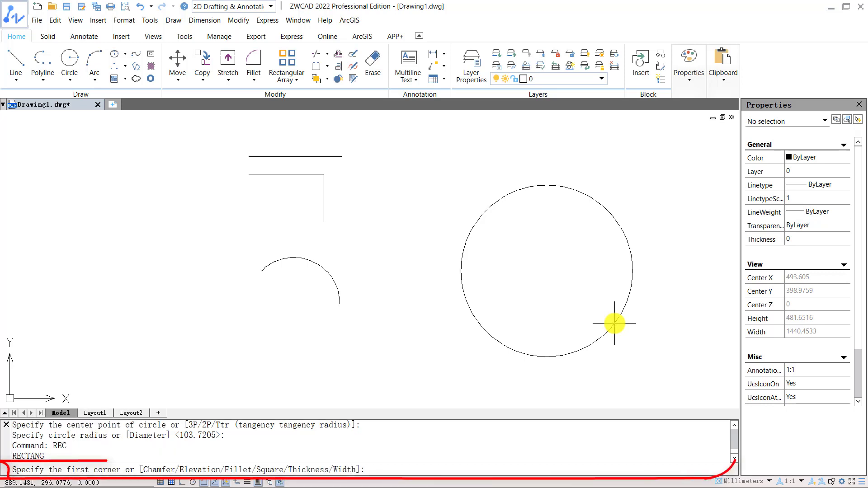
text(s)
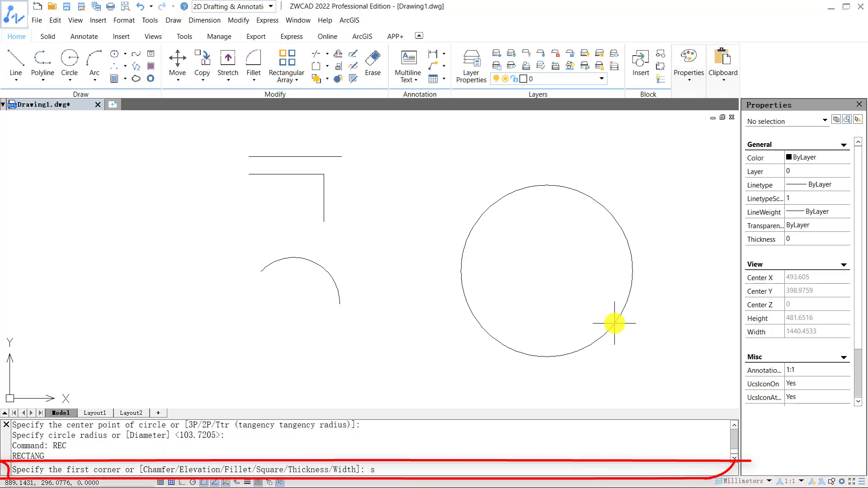
key(Return)
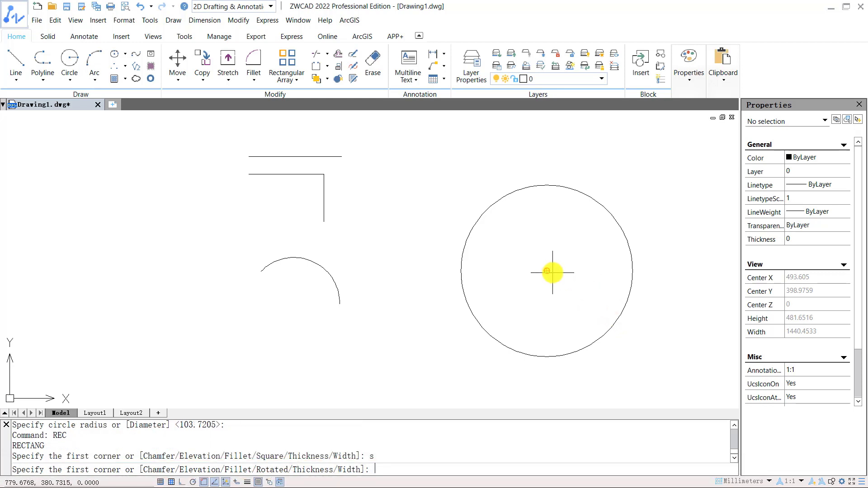
click(552, 271)
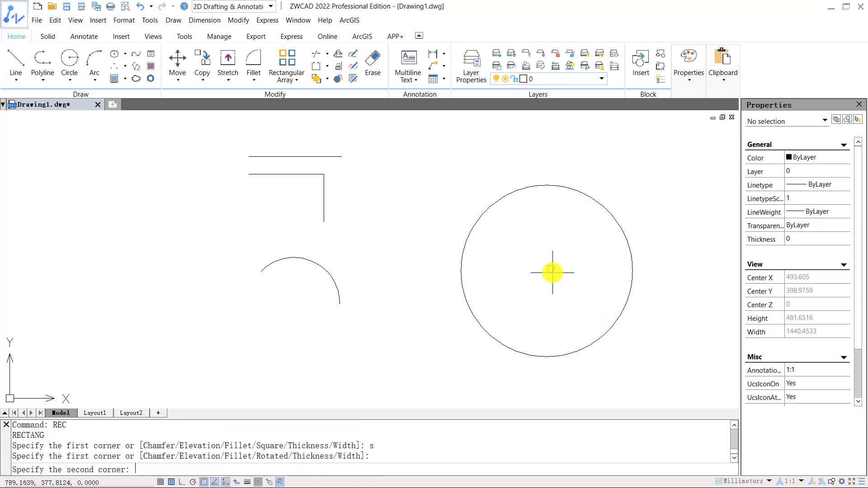
click(614, 389)
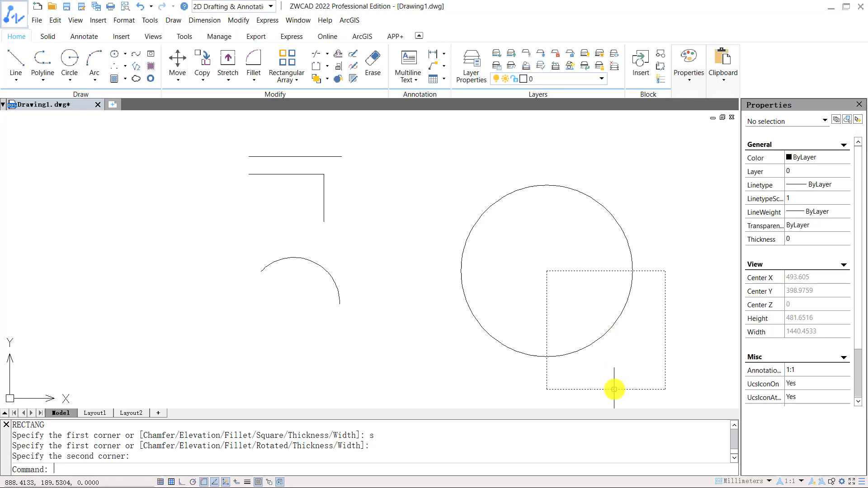
Step: Convert the circle and square into two regions with REGION
text(reg)
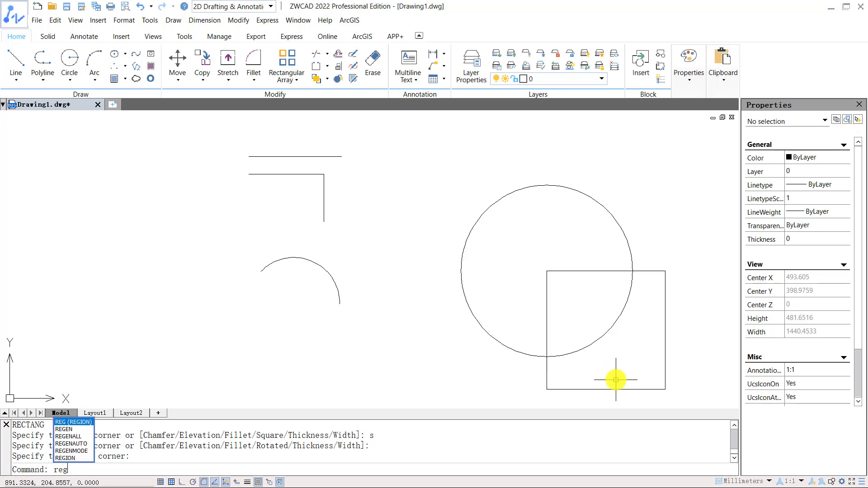
key(Return)
click(620, 373)
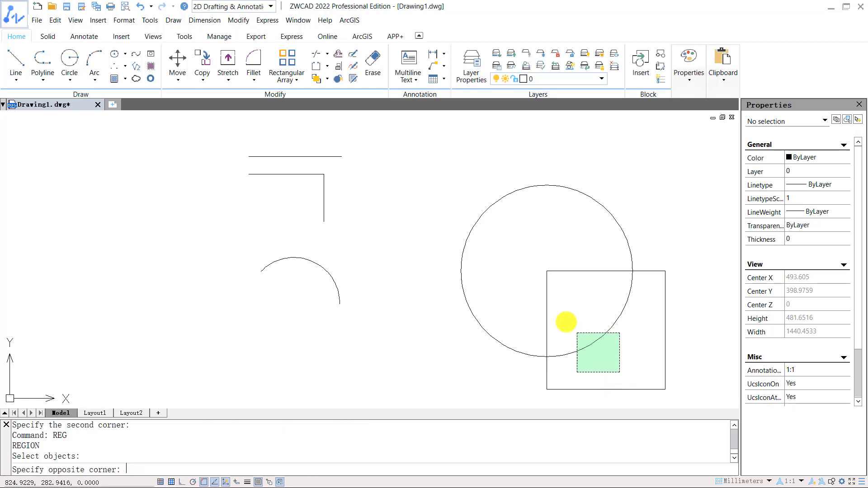
click(519, 271)
key(Return)
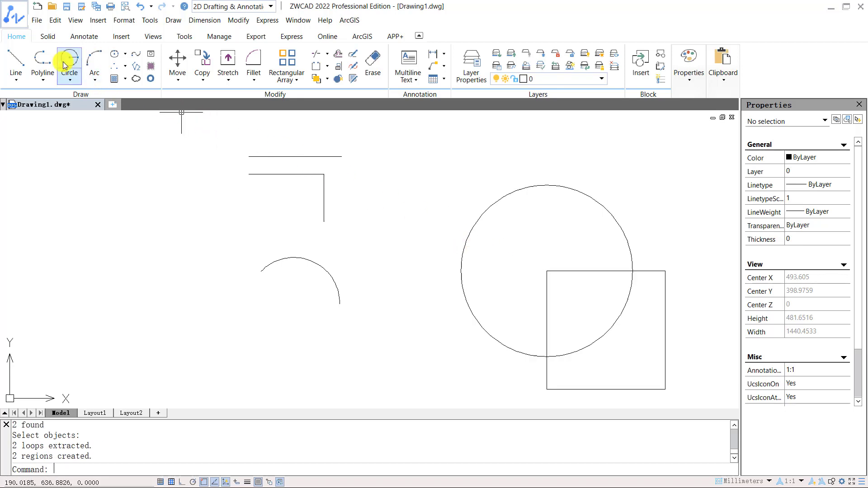
Step: Union the circle and square regions into one outline
click(49, 39)
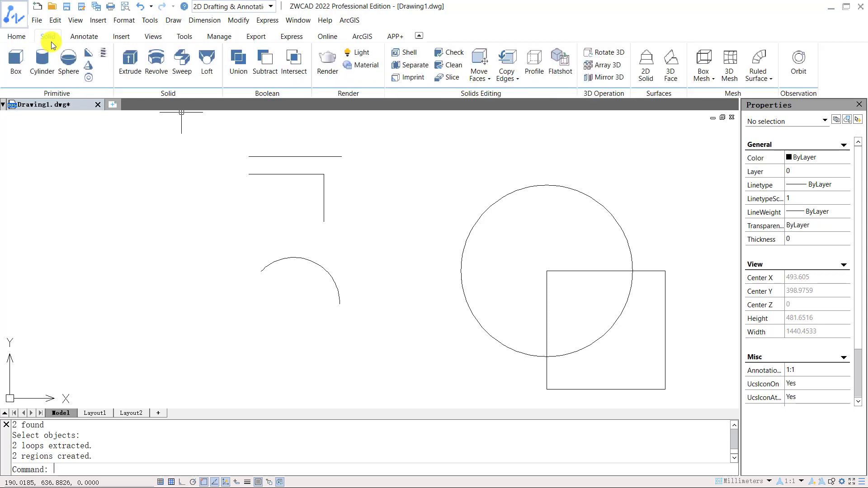
click(236, 71)
click(626, 333)
click(520, 243)
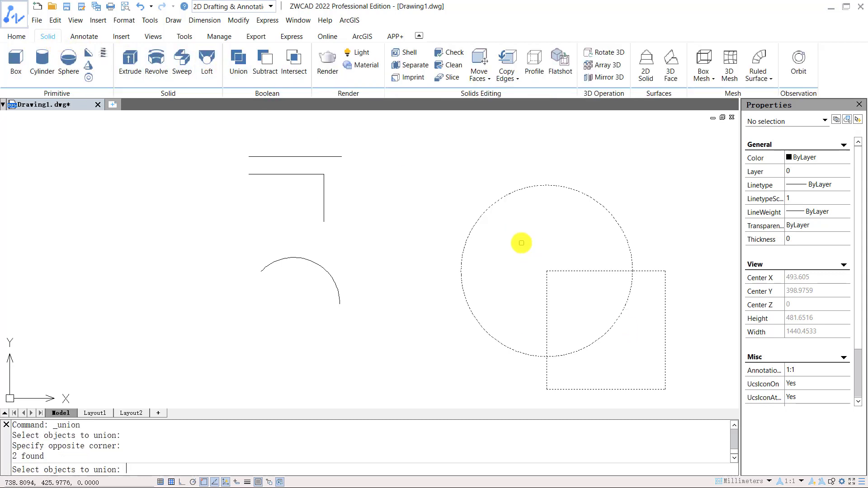
key(Return)
Step: Add a four-point WIPEOUT boundary masking part of the combined shape
text(wipeout)
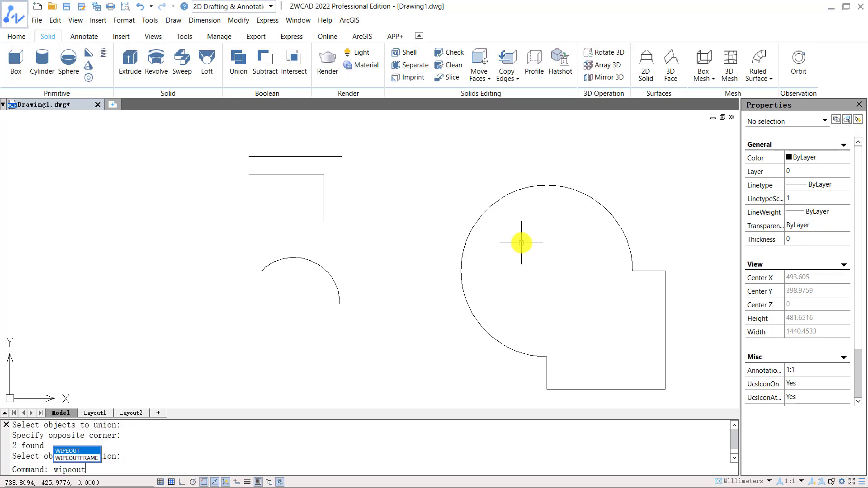
key(Return)
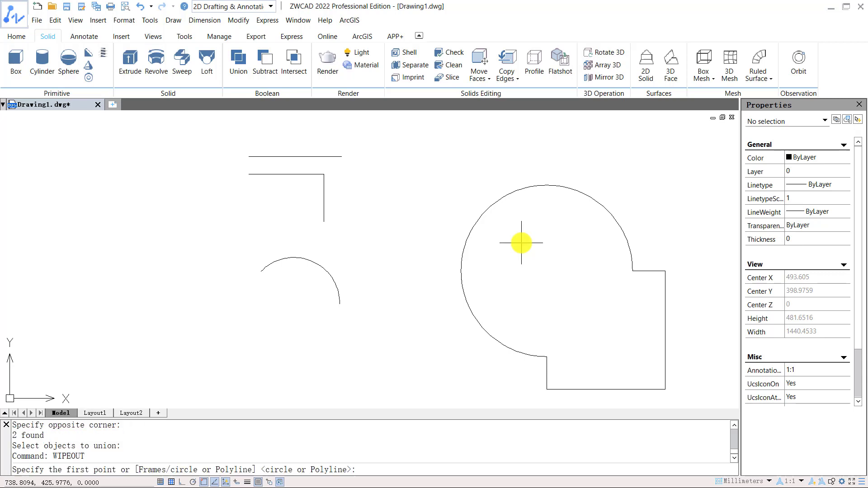
click(522, 243)
click(436, 378)
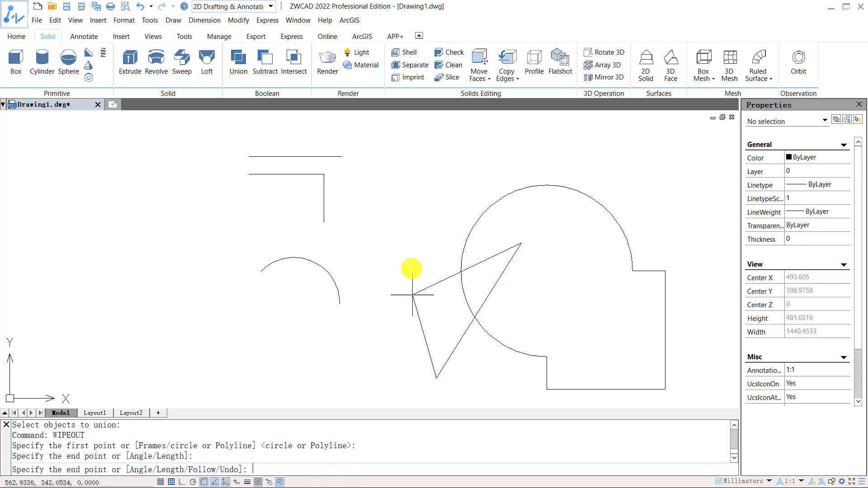
click(396, 190)
click(526, 210)
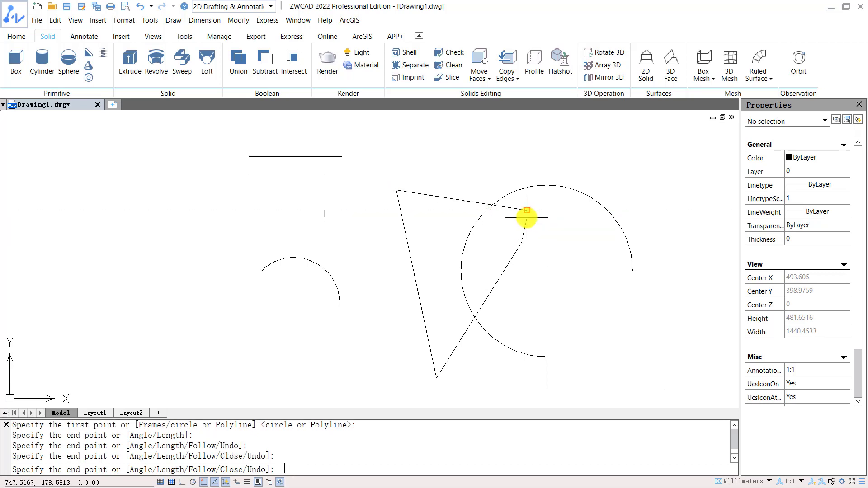
key(Return)
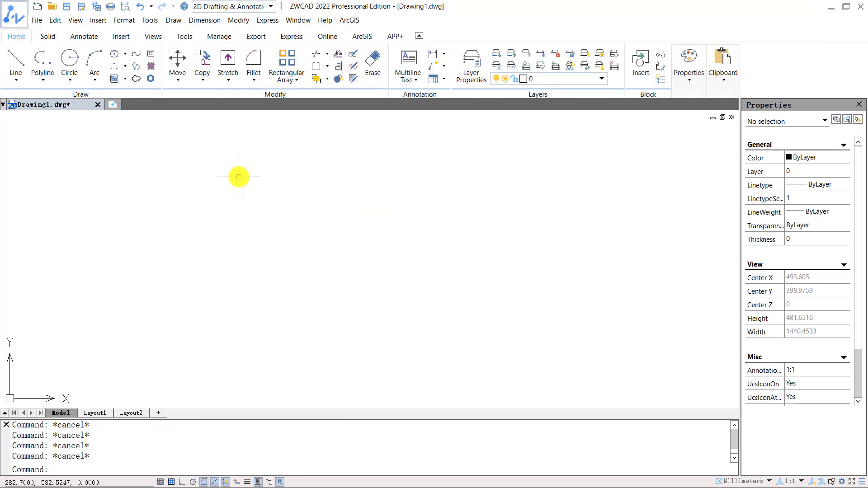
Step: Draw a horizontal STANDARD multiline, then open the Multiline Style dialog via MLSTYLE
text(ML)
key(Return)
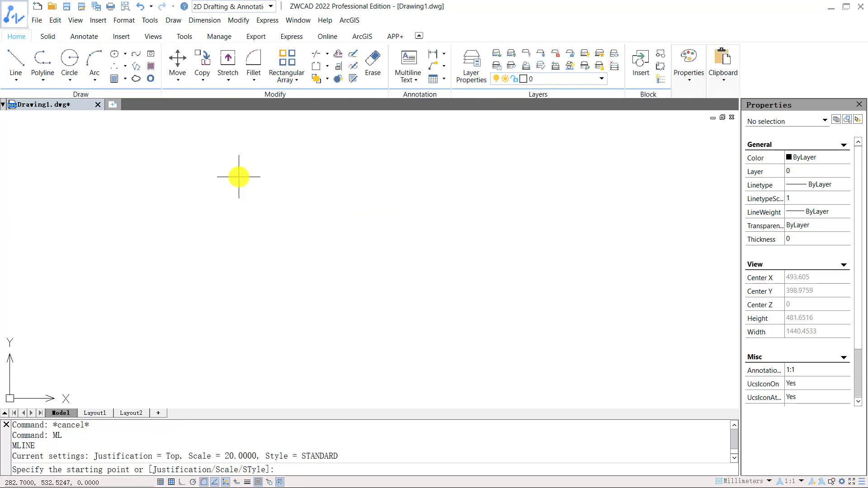
click(239, 176)
click(453, 169)
key(Escape)
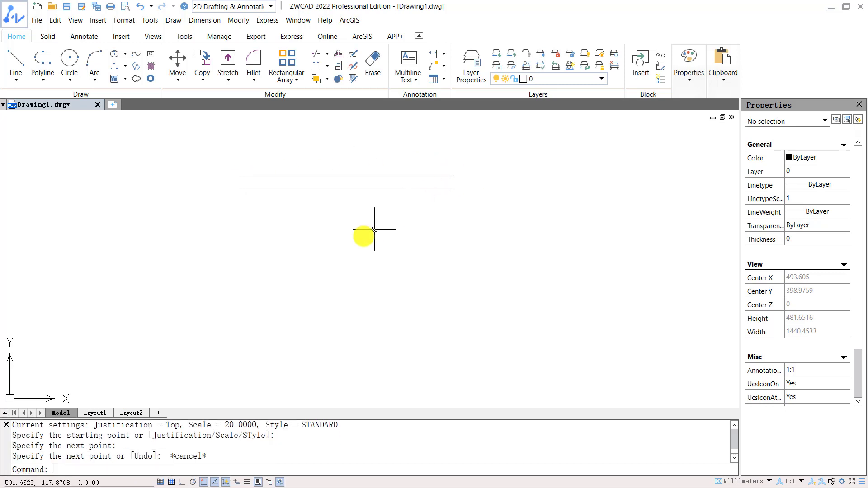
text(mlsty)
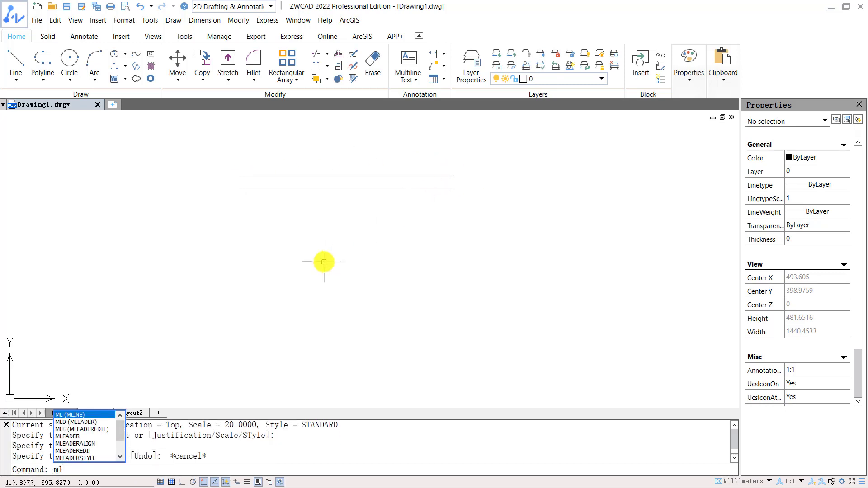
text(le)
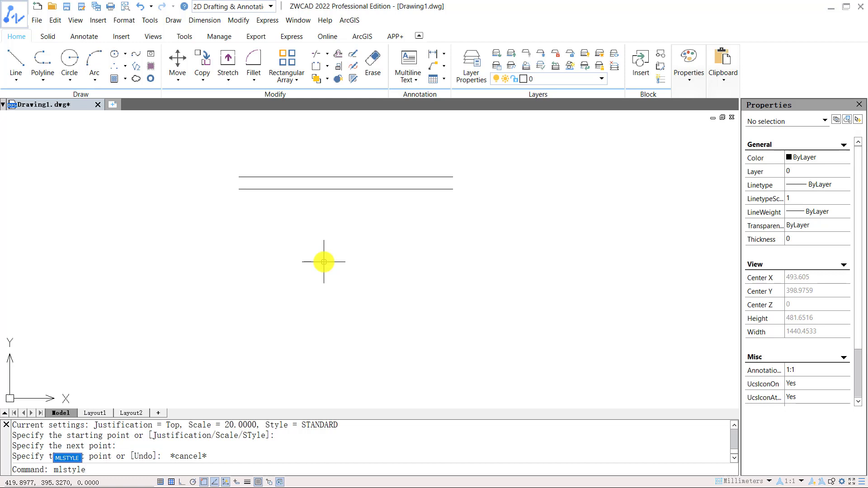
key(Return)
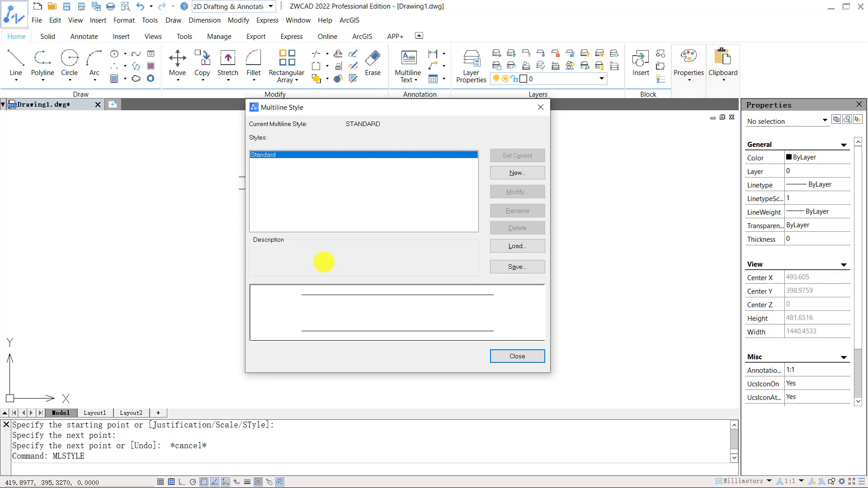
Step: Create a multiline style named ZWSOFT starting with Standard and continue to its definition
click(532, 176)
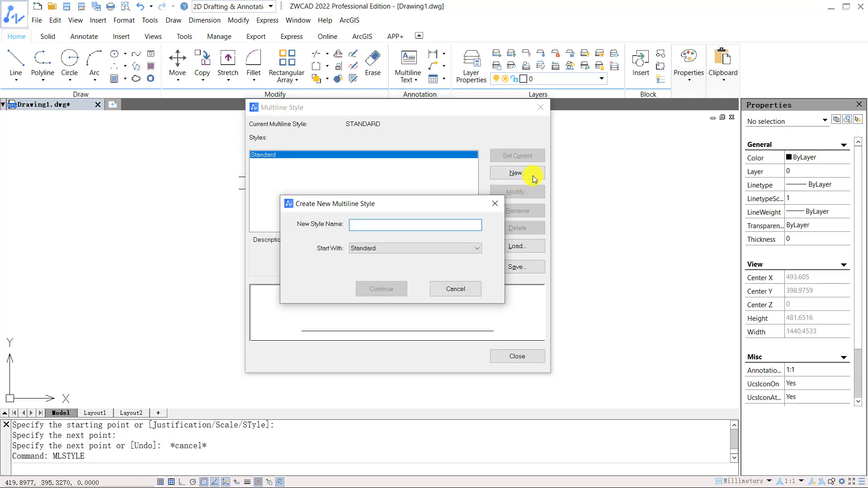
text(Z)
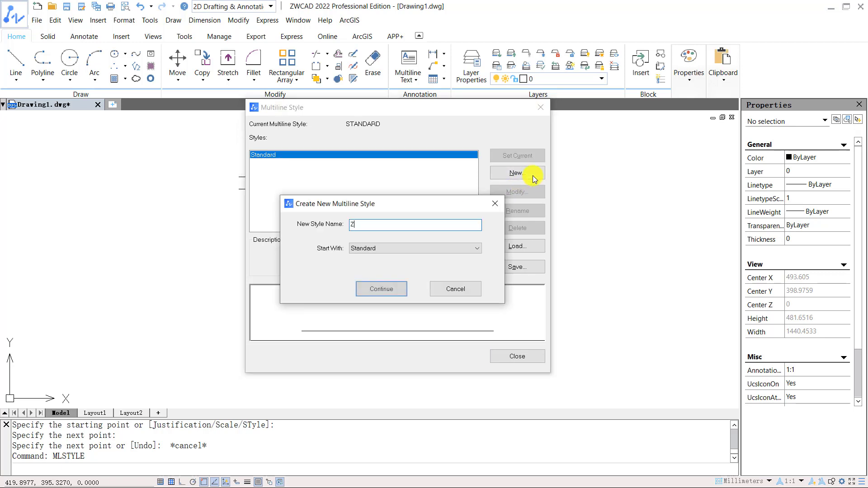
text(WSOFT)
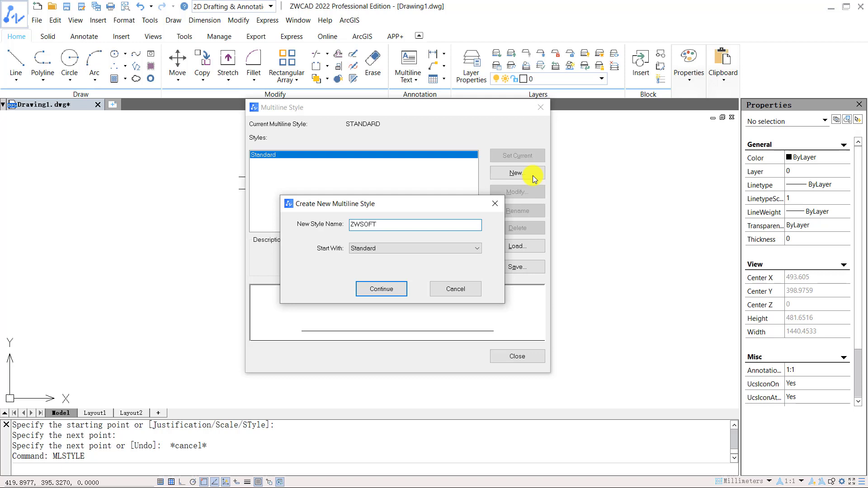
click(467, 246)
click(458, 258)
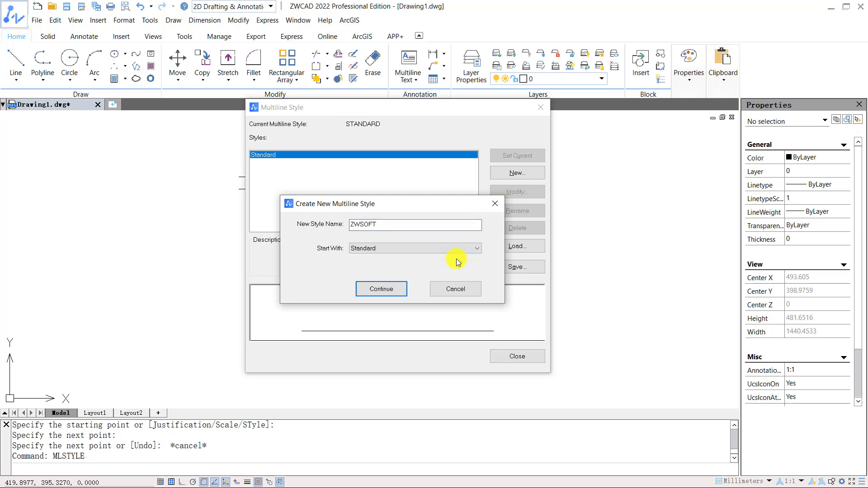
click(402, 290)
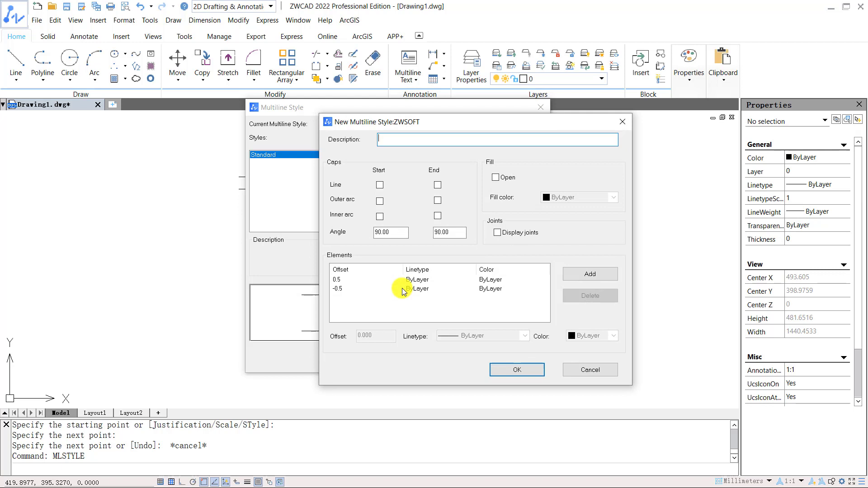
Step: Turn on start and end line caps and remove the extra offset-0 elements
click(380, 185)
click(438, 184)
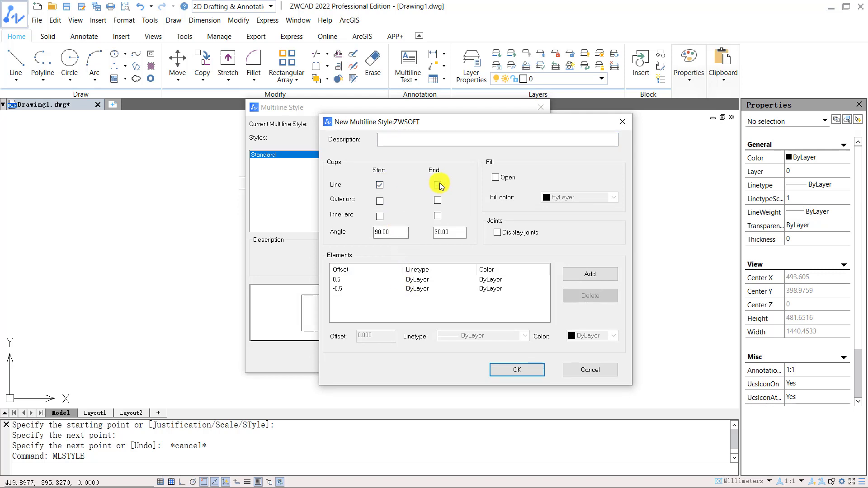
click(590, 276)
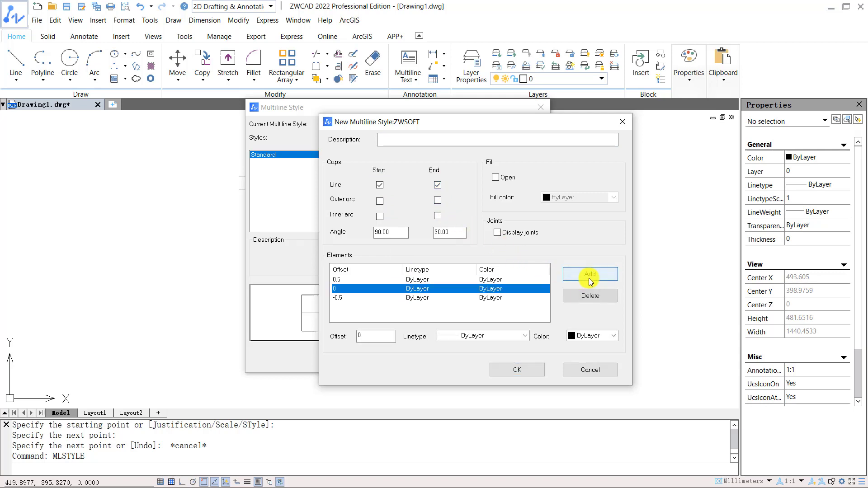
click(590, 276)
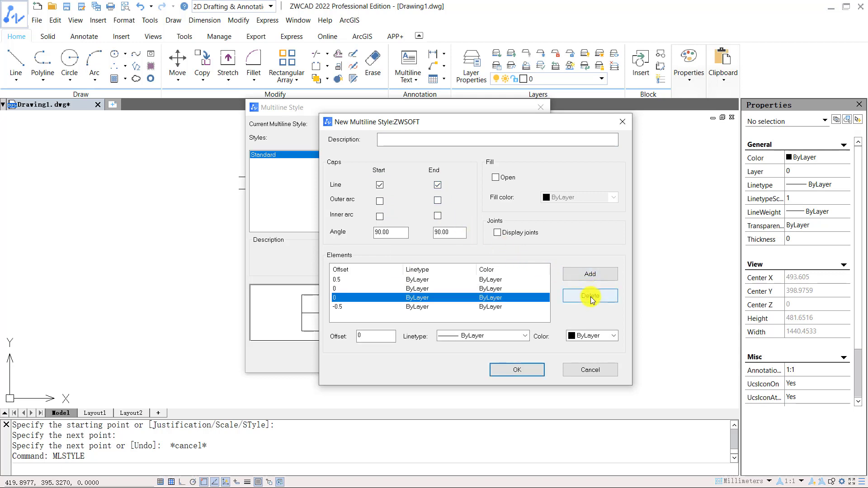
click(590, 298)
click(540, 289)
click(581, 296)
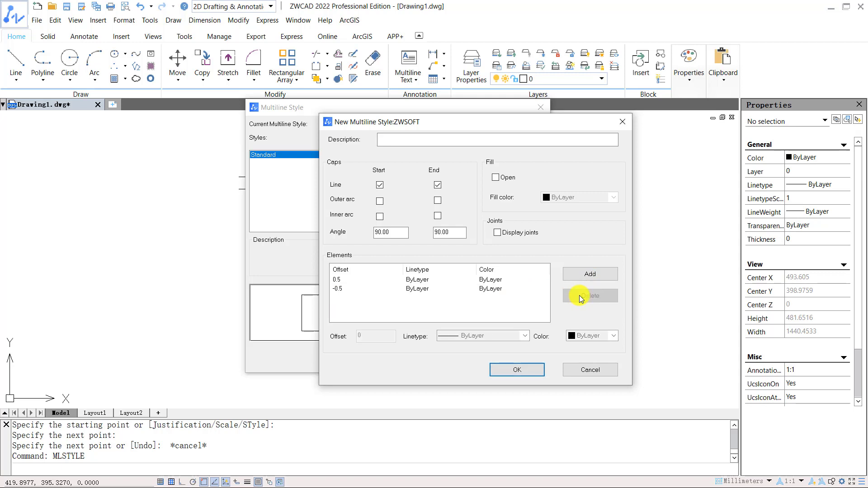
Step: Change the element offsets from -0.5 and 0.5 to -0.2 and 0.2, and save
click(422, 288)
click(379, 336)
key(BackSpace)
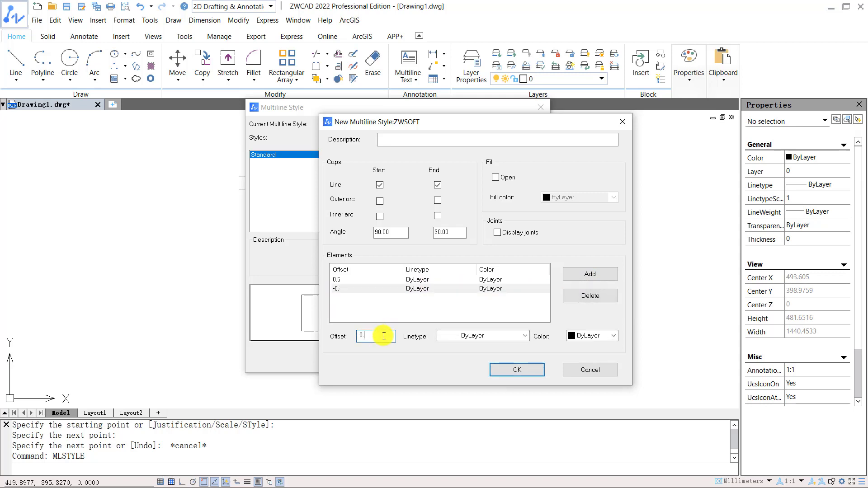
text(2)
click(384, 280)
click(381, 337)
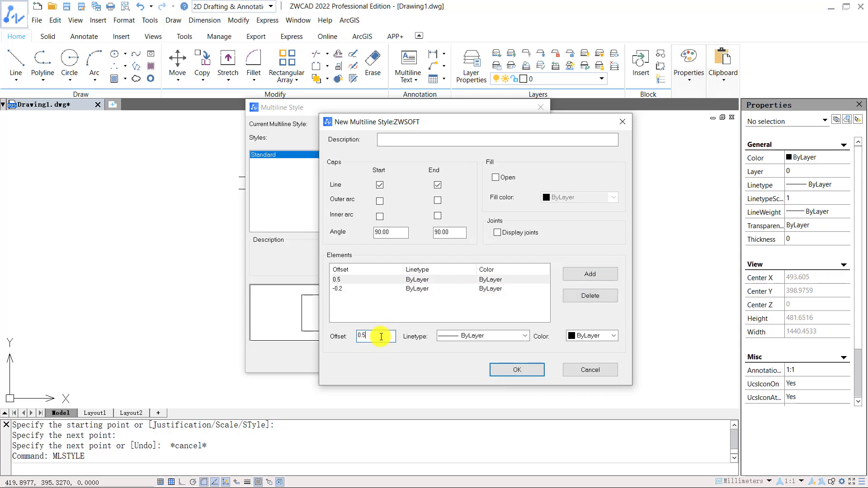
key(BackSpace)
text(2)
click(483, 315)
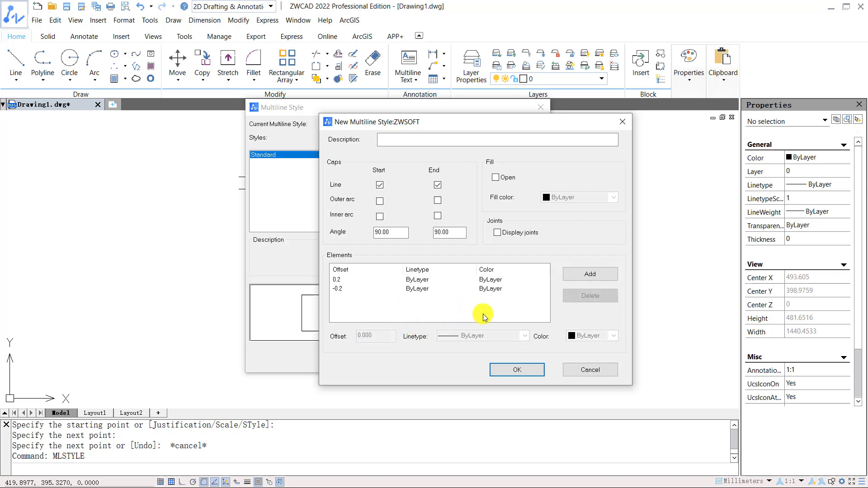
click(526, 370)
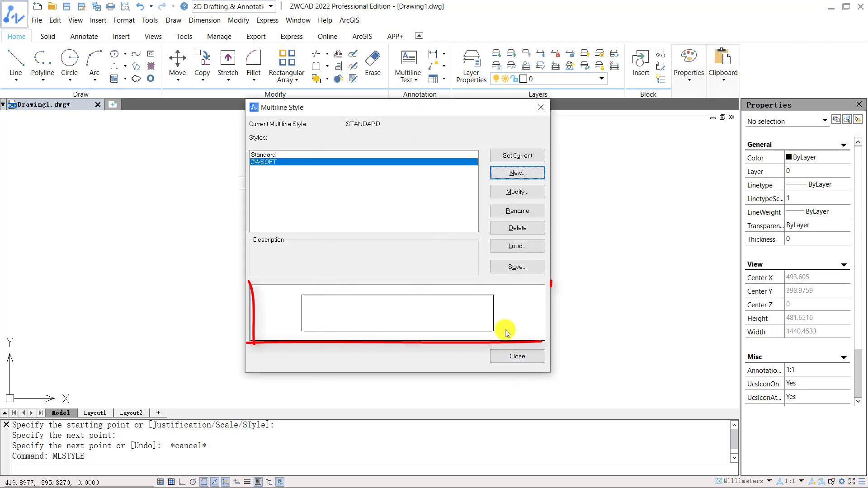
Step: Make ZWSOFT the current multiline style and close the dialog
click(472, 163)
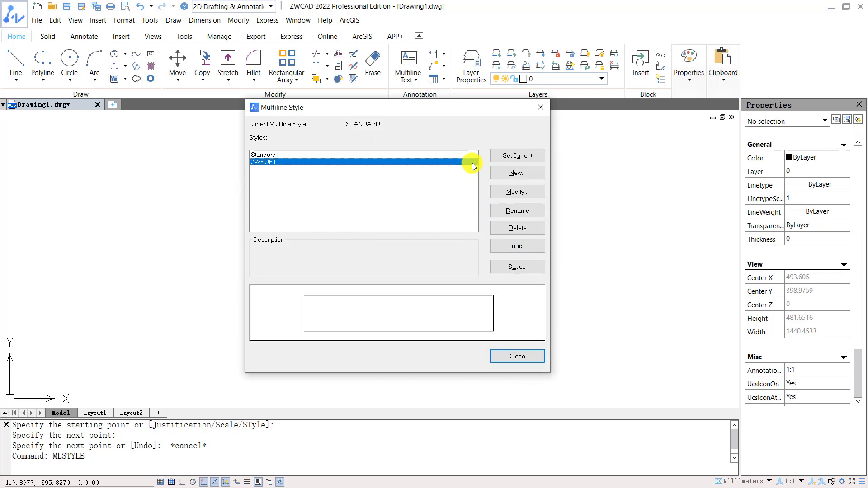
click(497, 156)
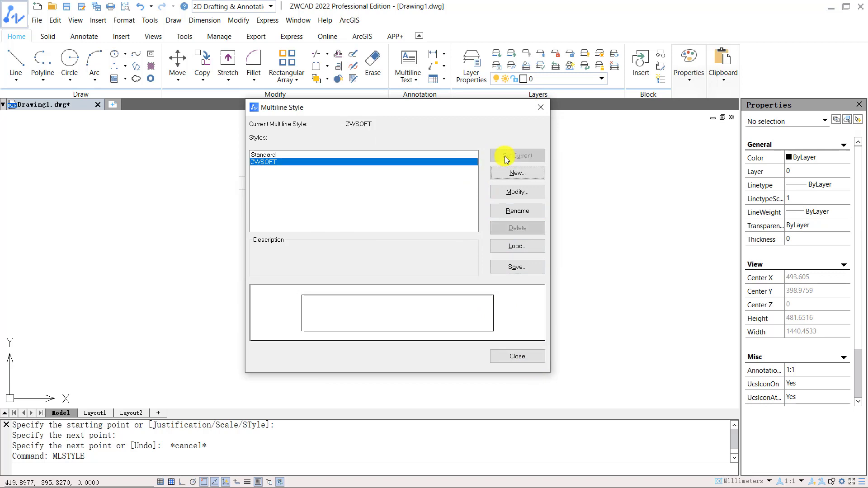
click(509, 356)
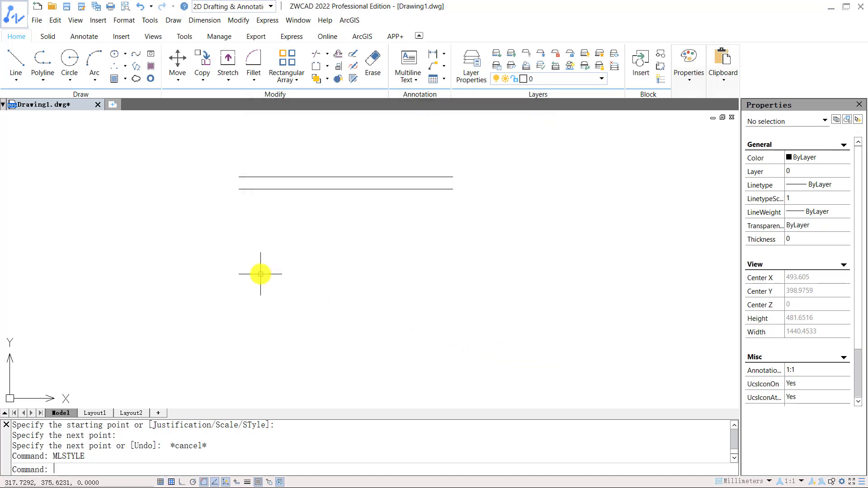
Step: Draw a horizontal multiline, then a vertical multiline down from its midpoint, using ML
text(ML)
key(Return)
click(244, 264)
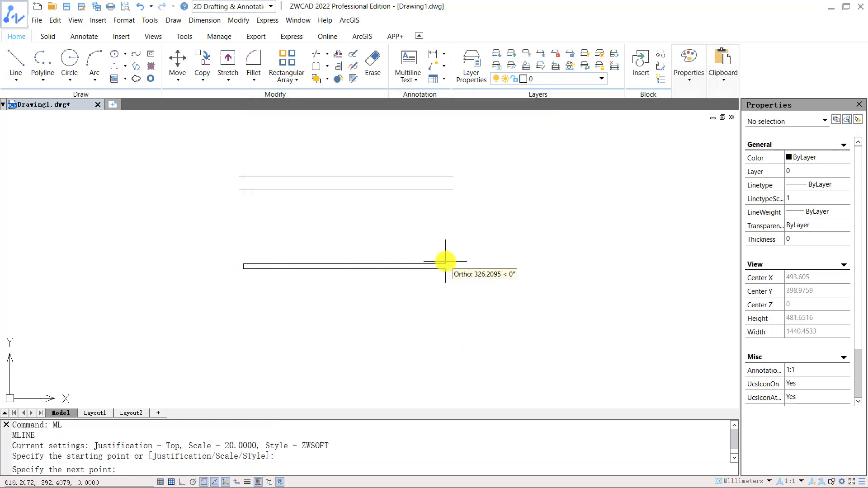
click(445, 262)
key(Return)
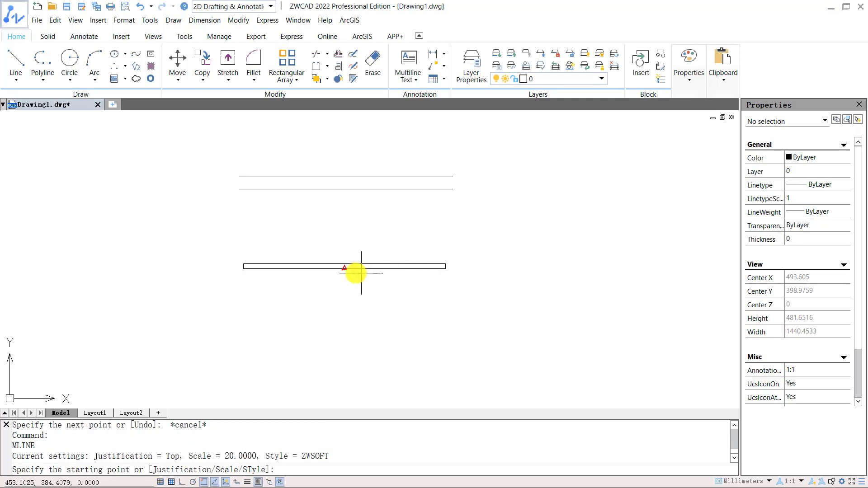
click(344, 269)
click(340, 335)
key(Escape)
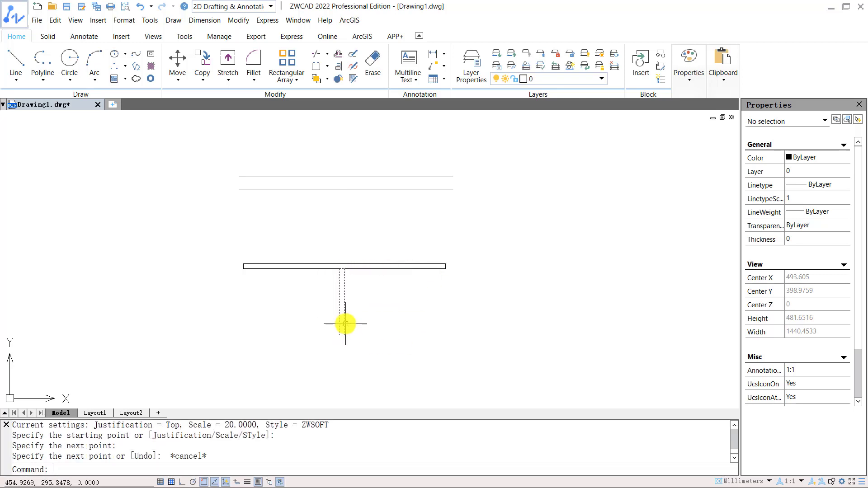
Step: Join the vertical multiline to the horizontal one with Open Tee
double_click(345, 324)
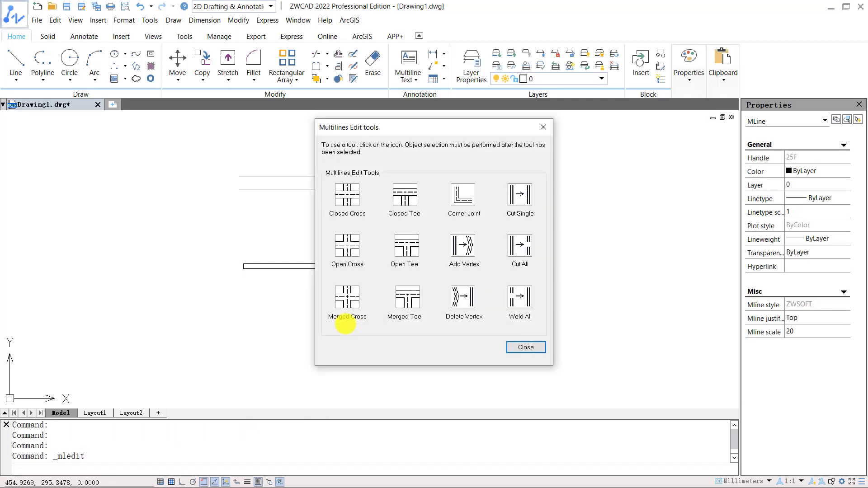
click(405, 247)
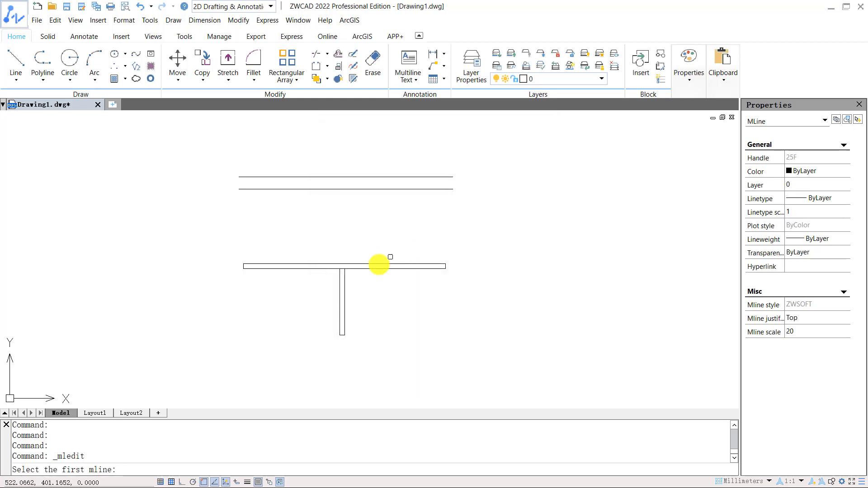
click(343, 296)
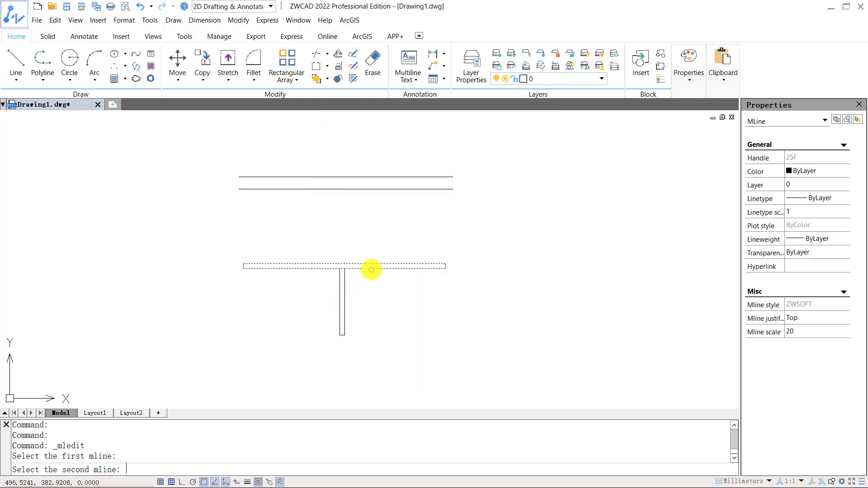
click(371, 270)
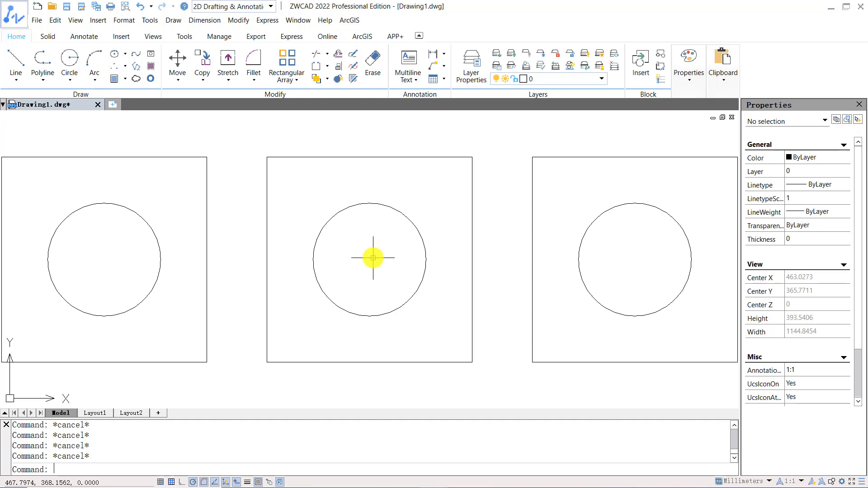
Step: Start HATCH and choose the 2X2BRIKC brick pattern from the pattern palette
text(H)
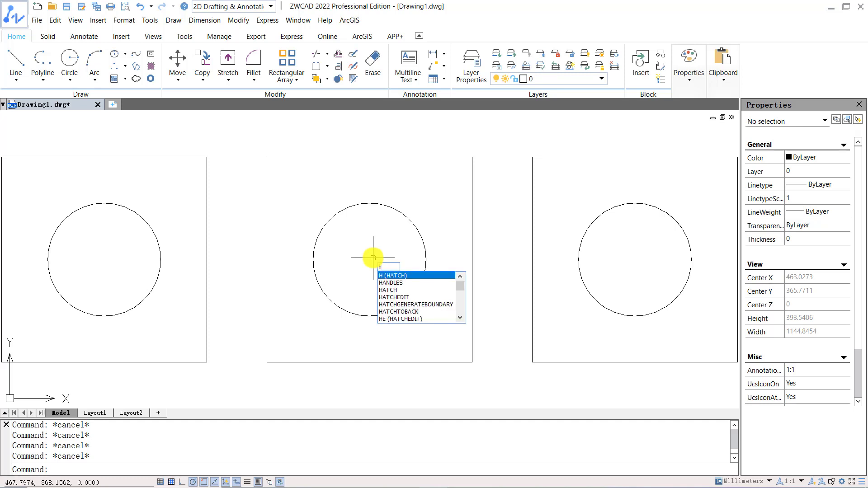
key(Return)
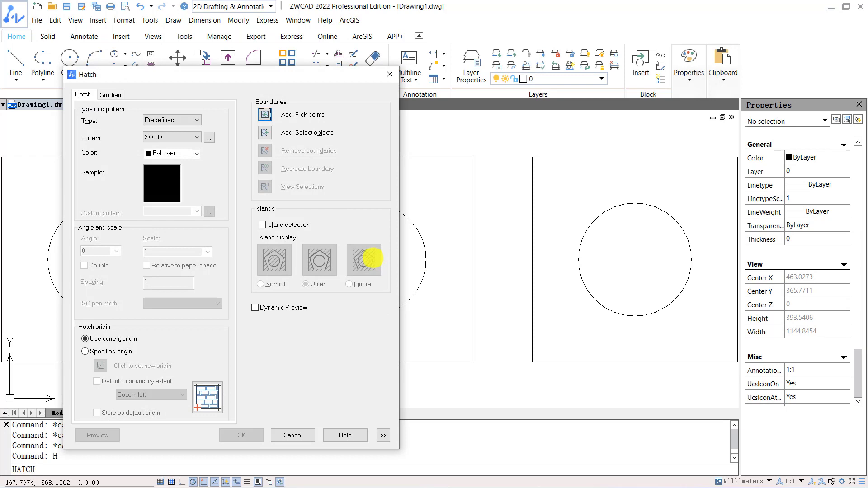
click(196, 138)
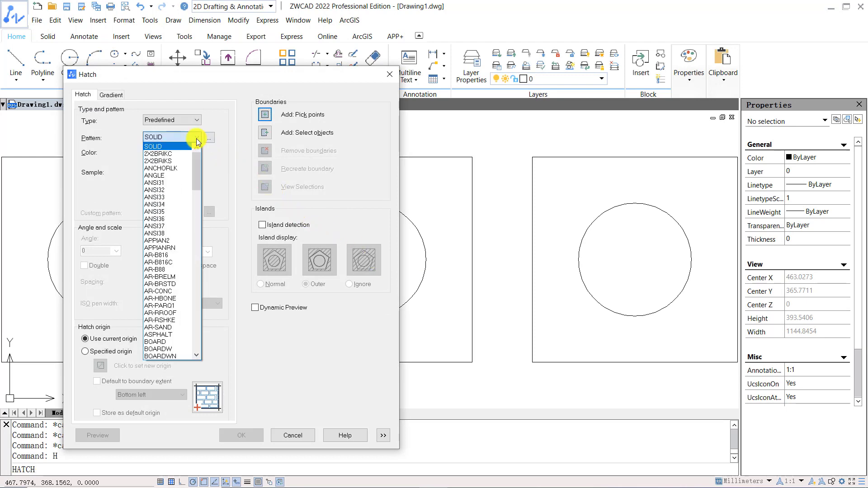
click(197, 142)
click(170, 178)
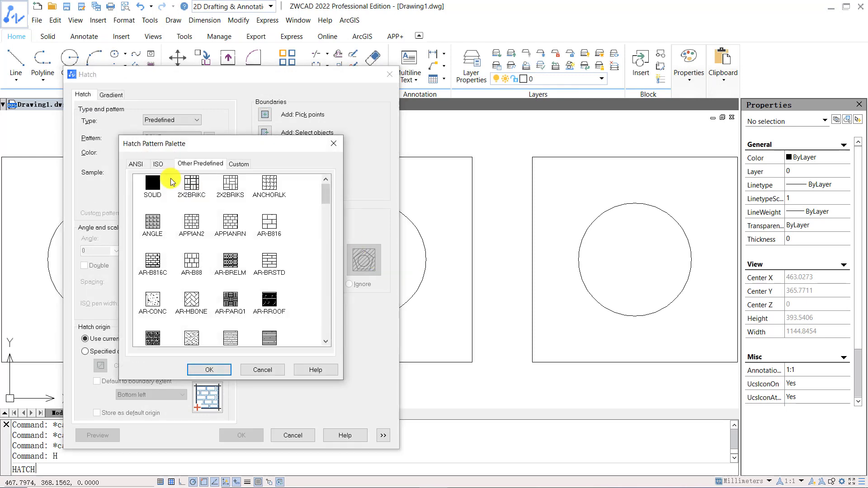
click(189, 189)
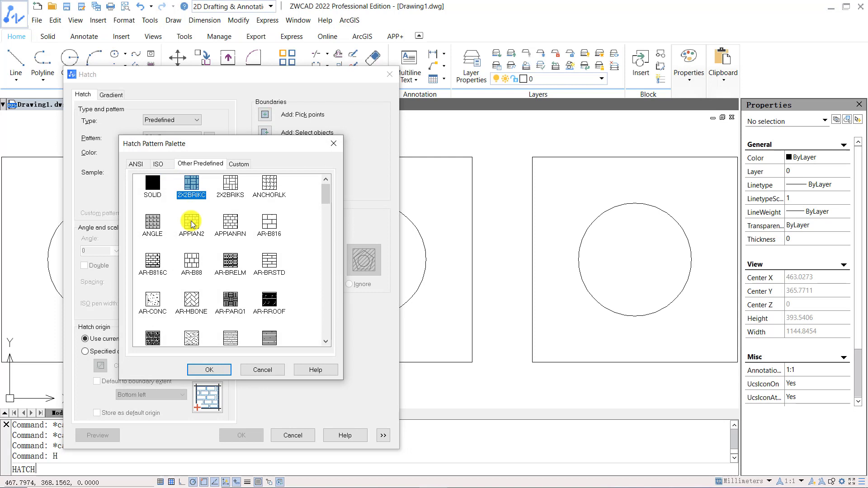
click(212, 368)
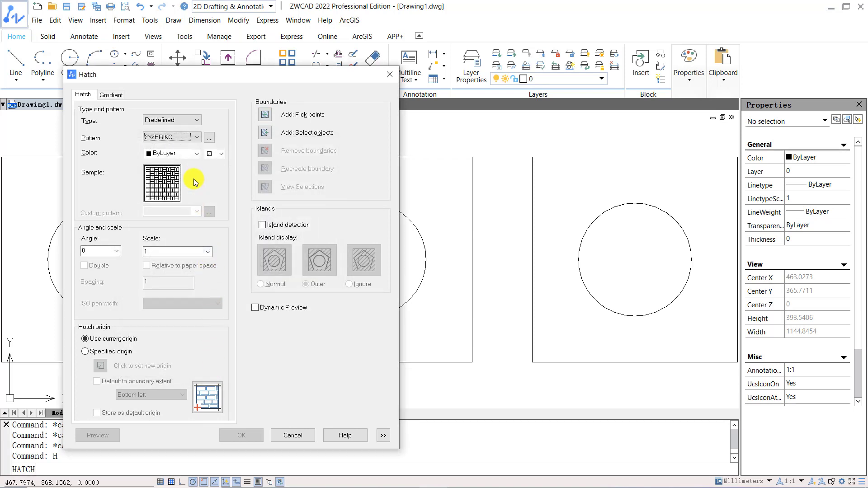
Step: Set the hatch colour to blue, angle to 45 and scale to 0.5
click(196, 153)
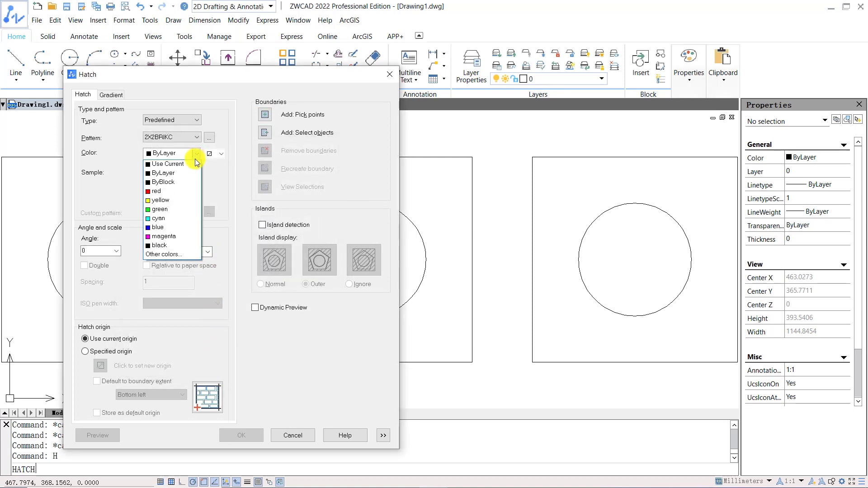
click(191, 227)
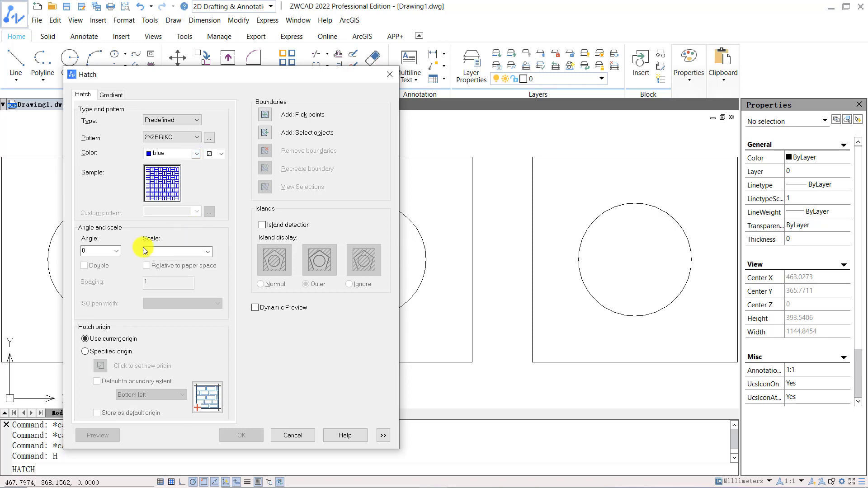
click(117, 252)
click(105, 283)
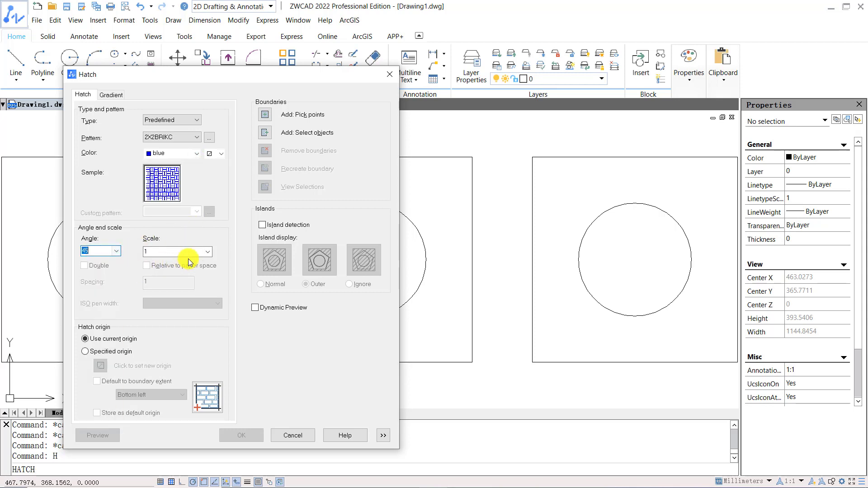
click(208, 251)
click(198, 265)
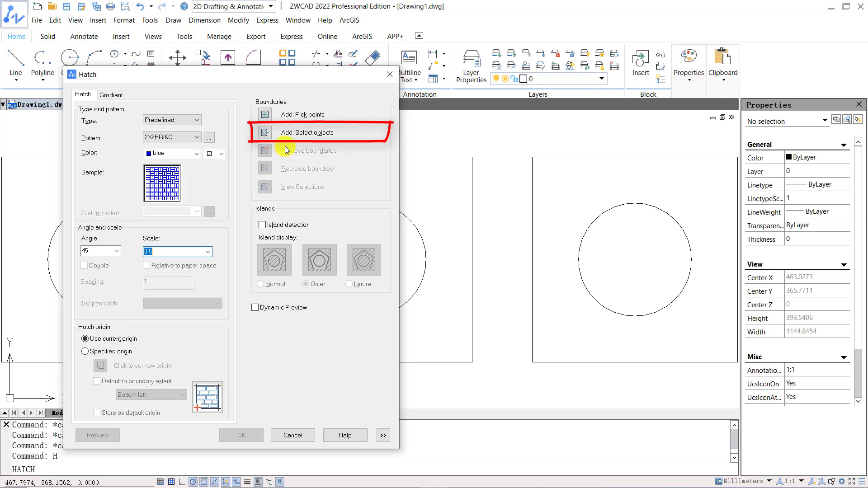
Step: With island detection on, hatch the left square around its circle
click(263, 225)
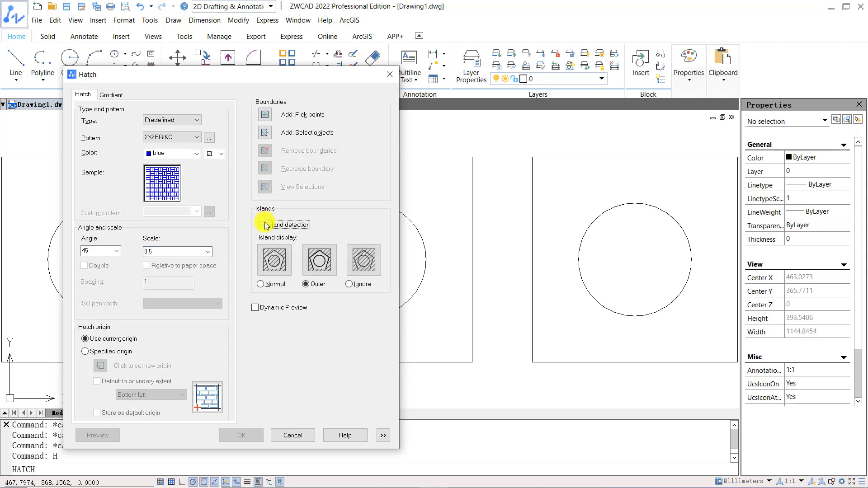
click(267, 133)
click(207, 244)
click(116, 284)
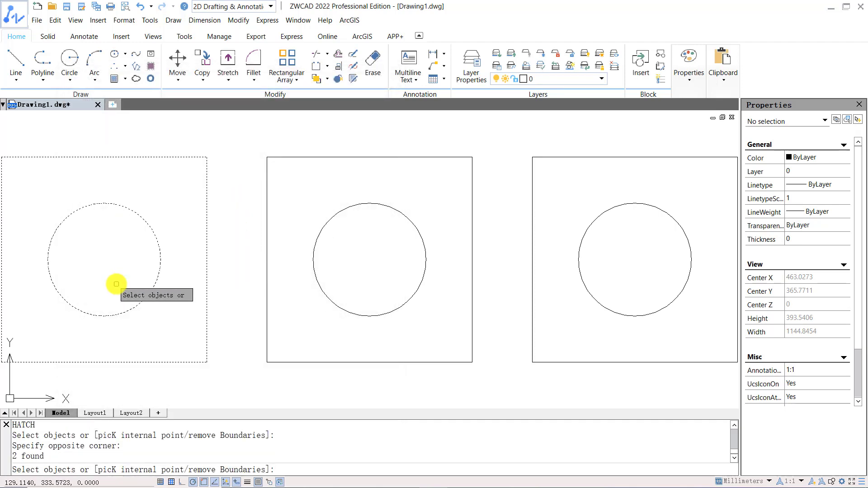
key(Return)
key(Return)
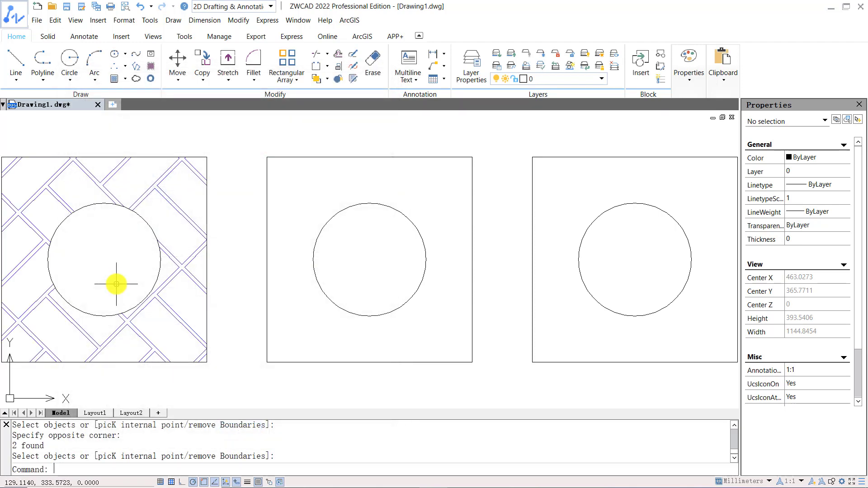
text(H)
key(Return)
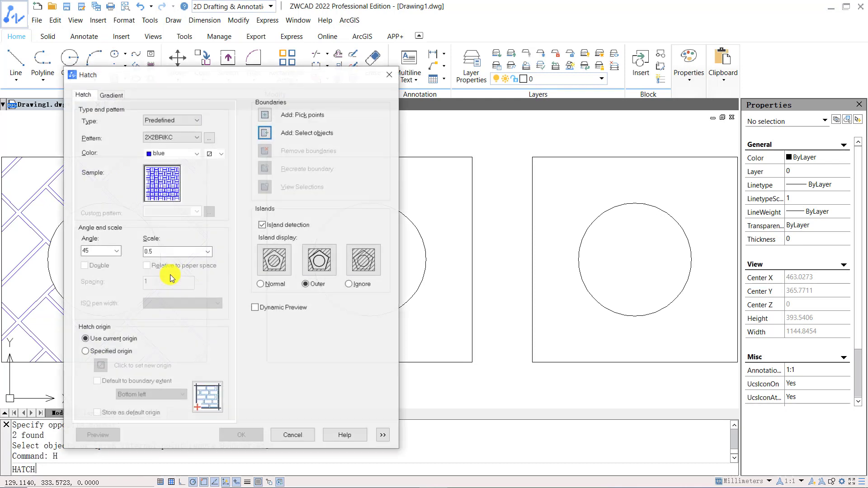
Step: With island detection off, hatch the middle square including its circle
click(280, 224)
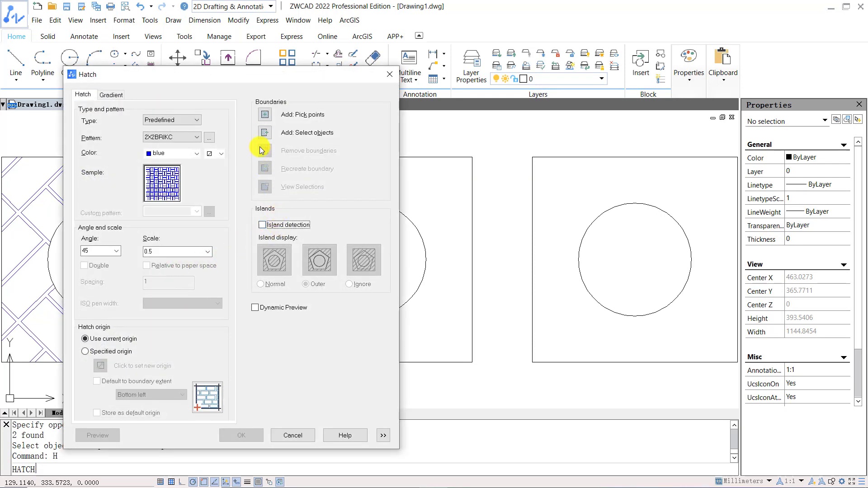
click(265, 132)
click(494, 246)
click(367, 277)
key(Return)
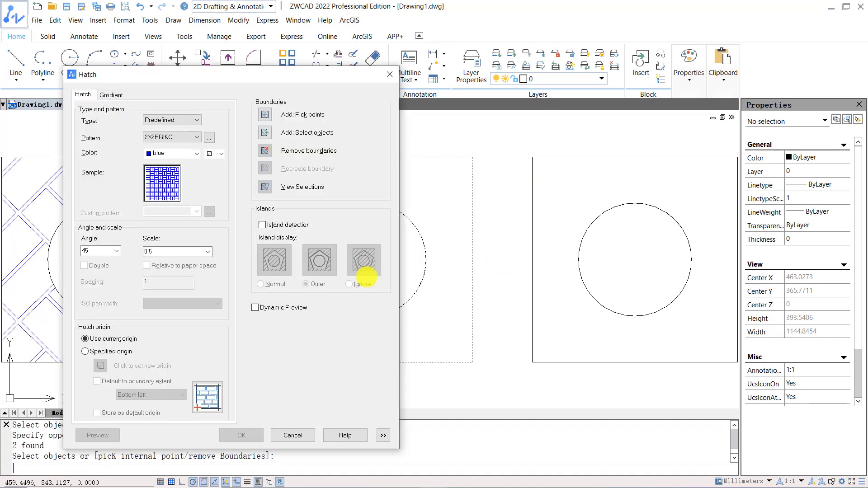
key(Return)
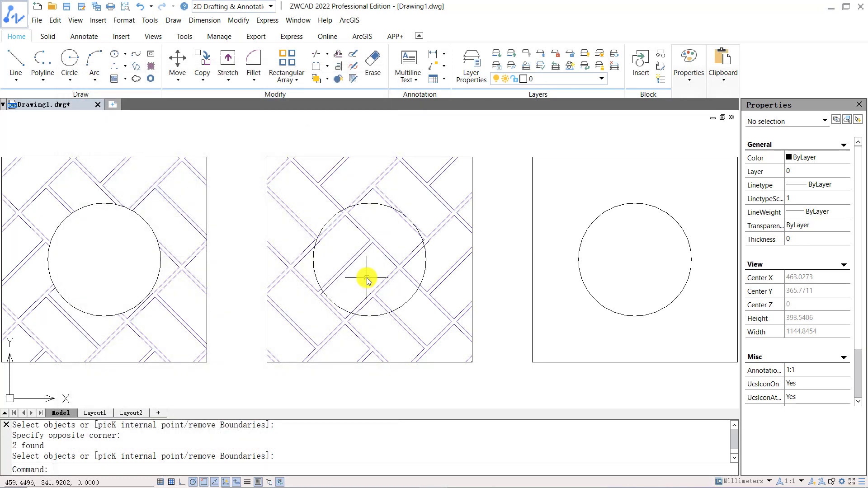
text(H)
key(Return)
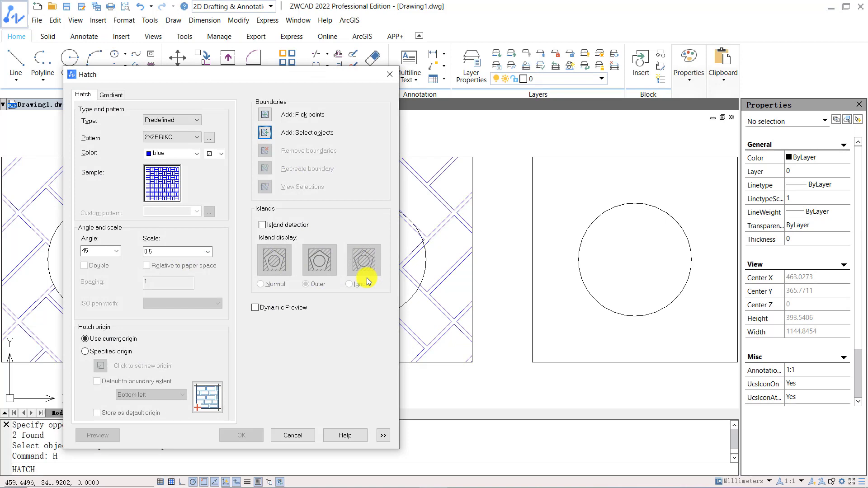
Step: Set up a two-colour spherical gradient with pink as the second colour
click(111, 94)
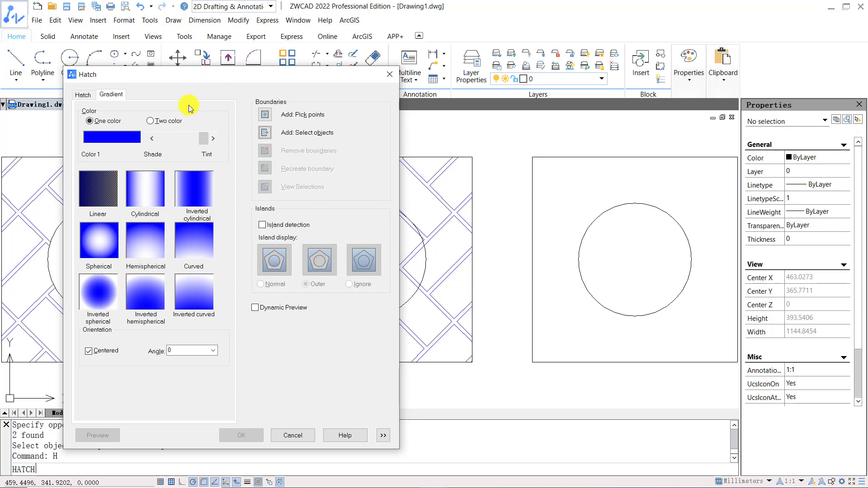
click(168, 121)
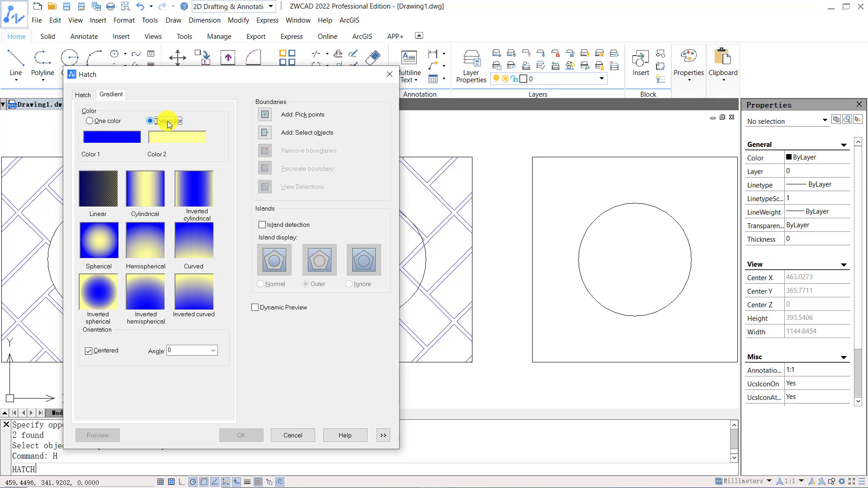
click(166, 134)
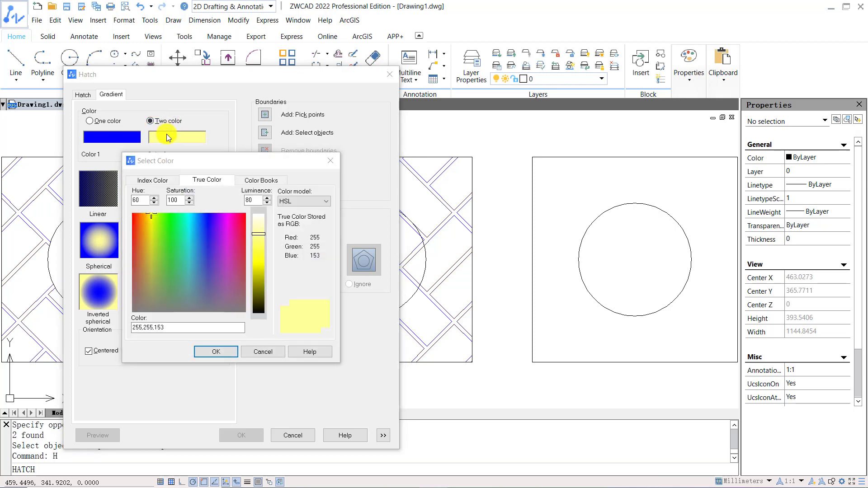
click(224, 238)
click(226, 351)
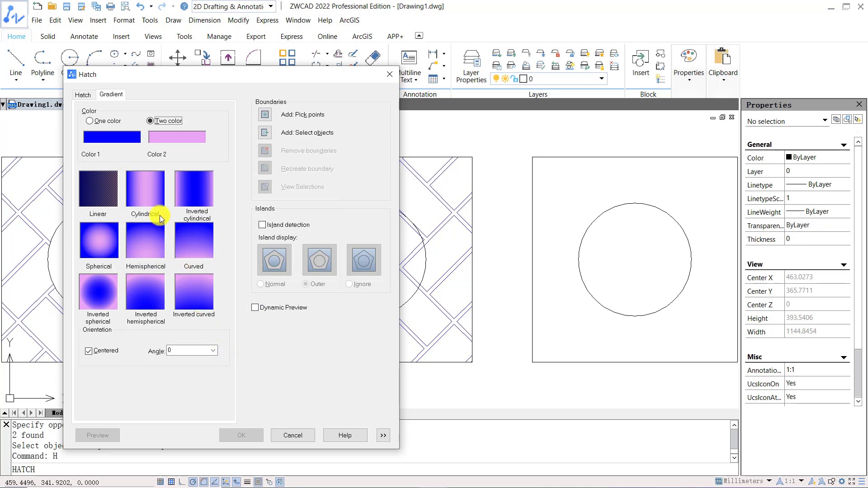
click(110, 225)
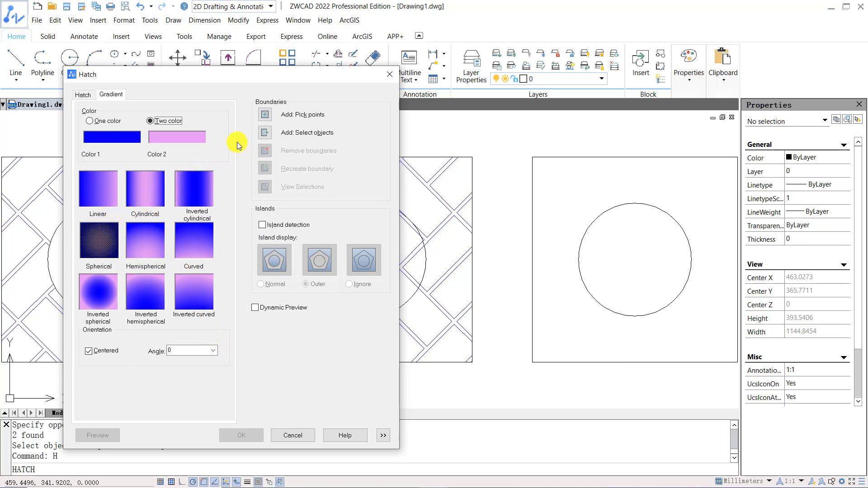
Step: Apply the gradient to the right square and its circle
click(264, 133)
click(638, 247)
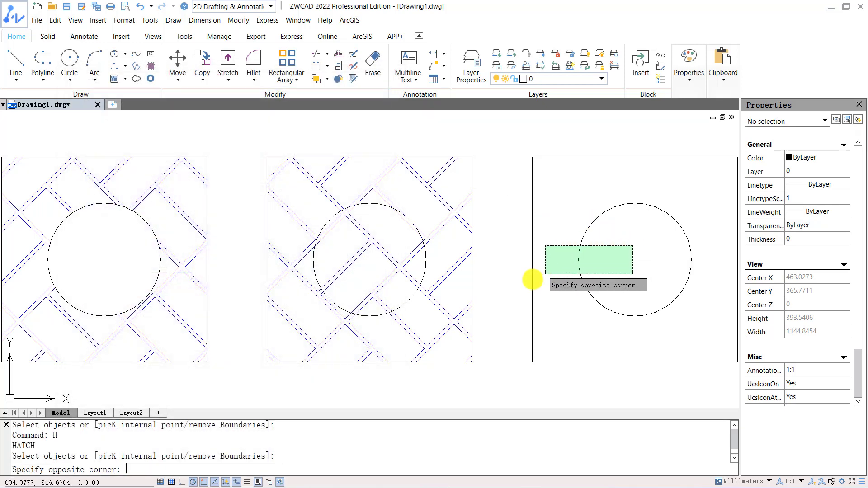
click(503, 295)
key(Return)
key(Return)
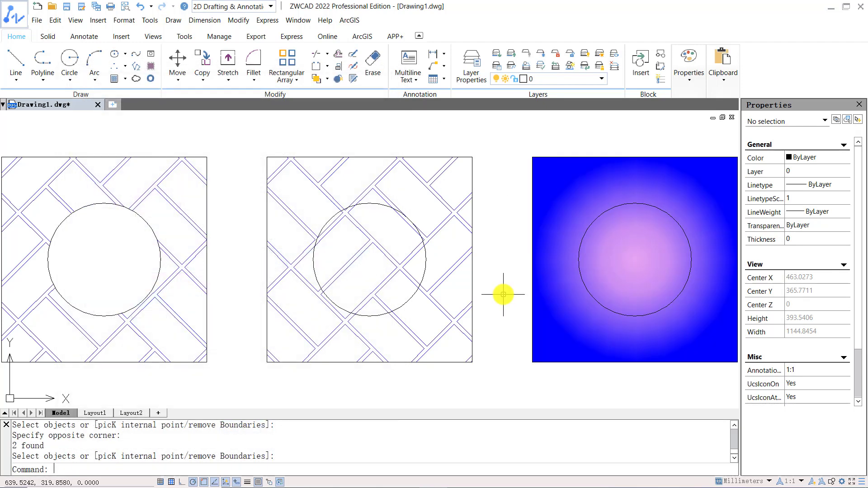